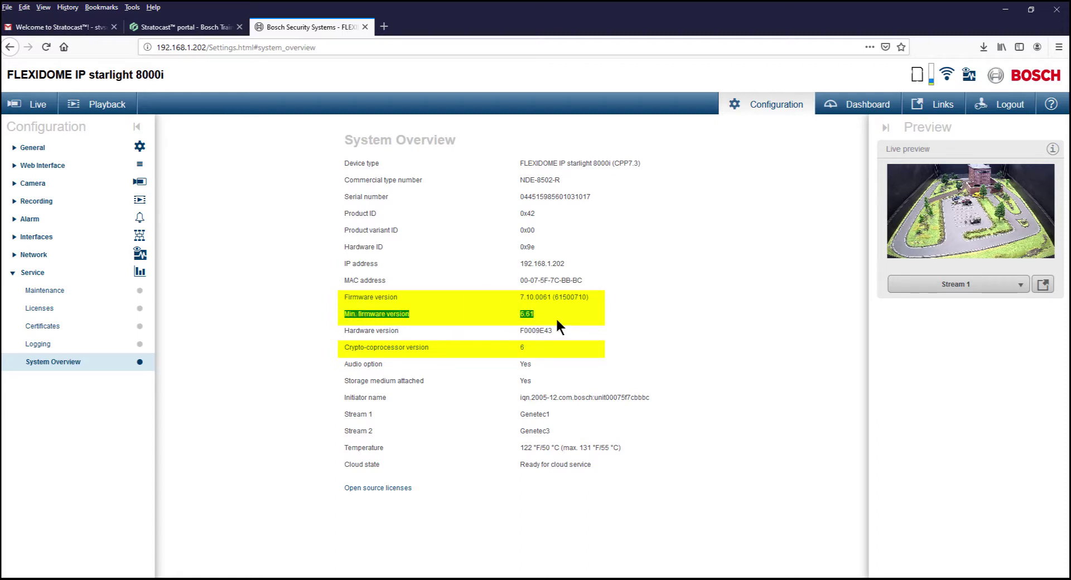
# Select the Crypto-coprocessor version row among the firmware values
pyautogui.click(346, 347)
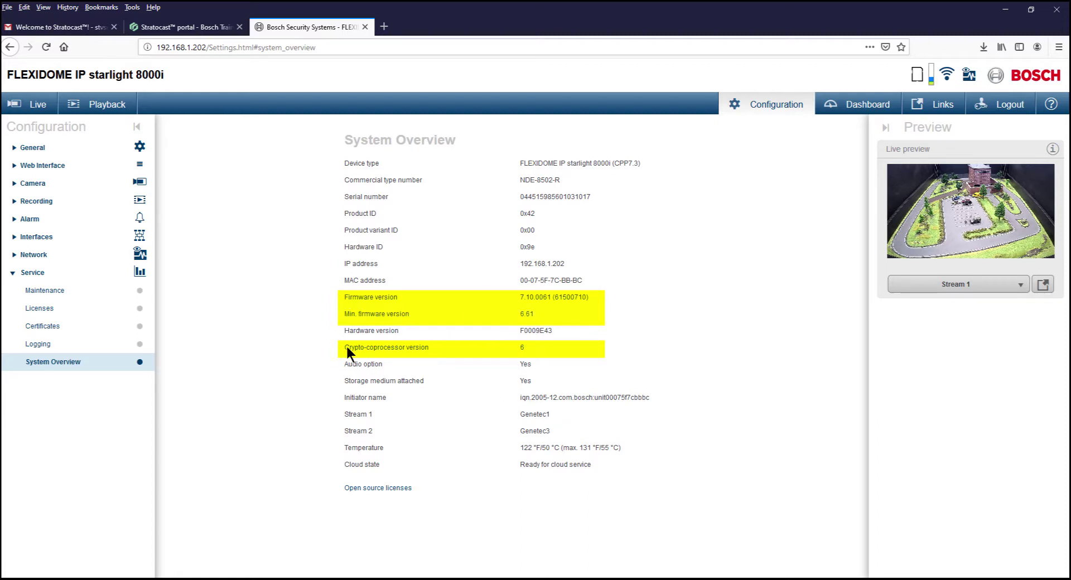
pyautogui.moveTo(421, 349); pyautogui.dragTo(540, 353)
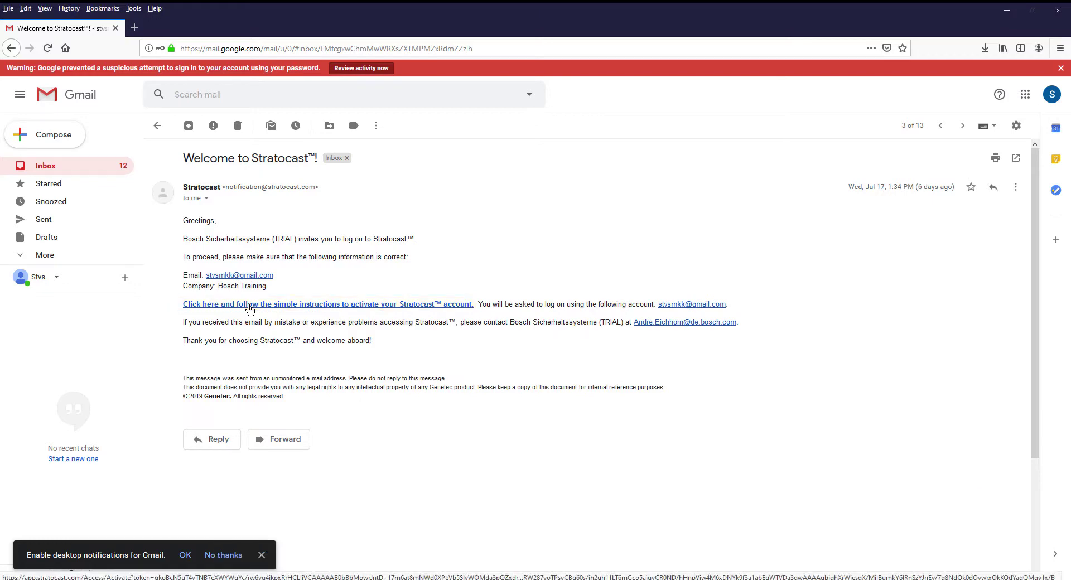
# Follow the activation link, sign out of Google, and sign back in with the account password
pyautogui.click(250, 309)
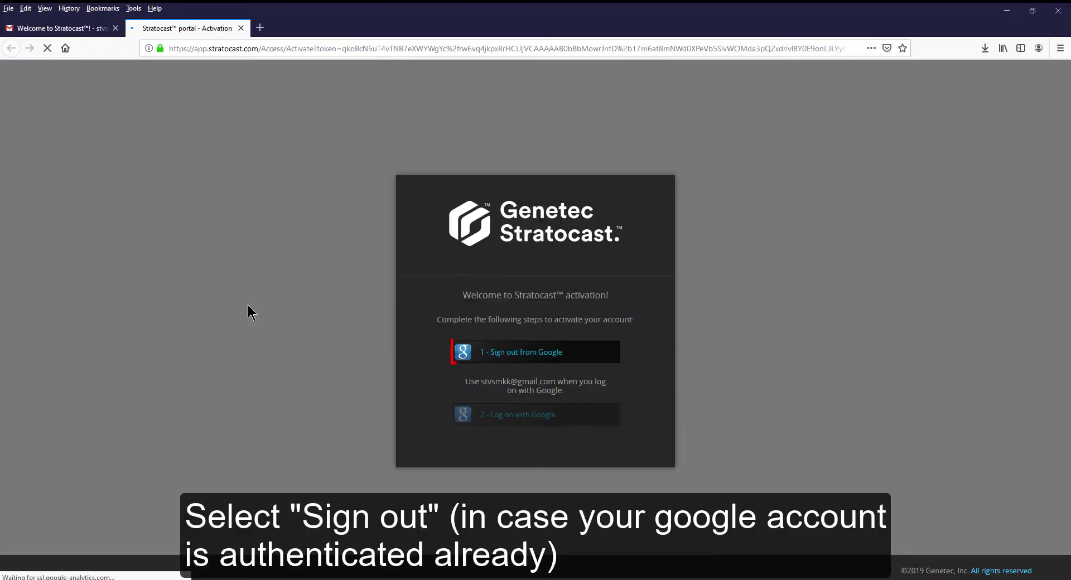
pyautogui.click(513, 357)
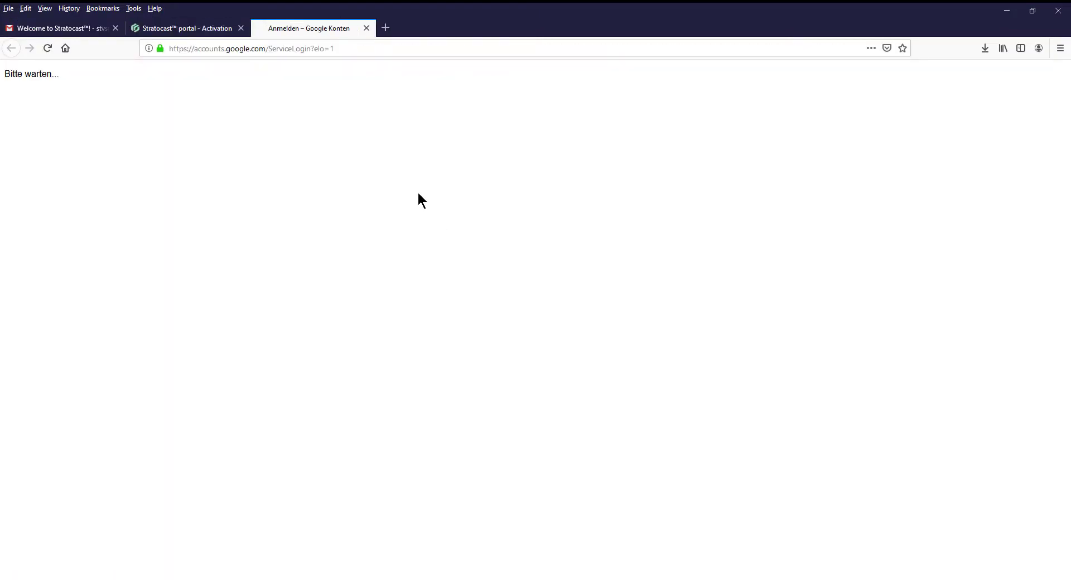
pyautogui.click(486, 315)
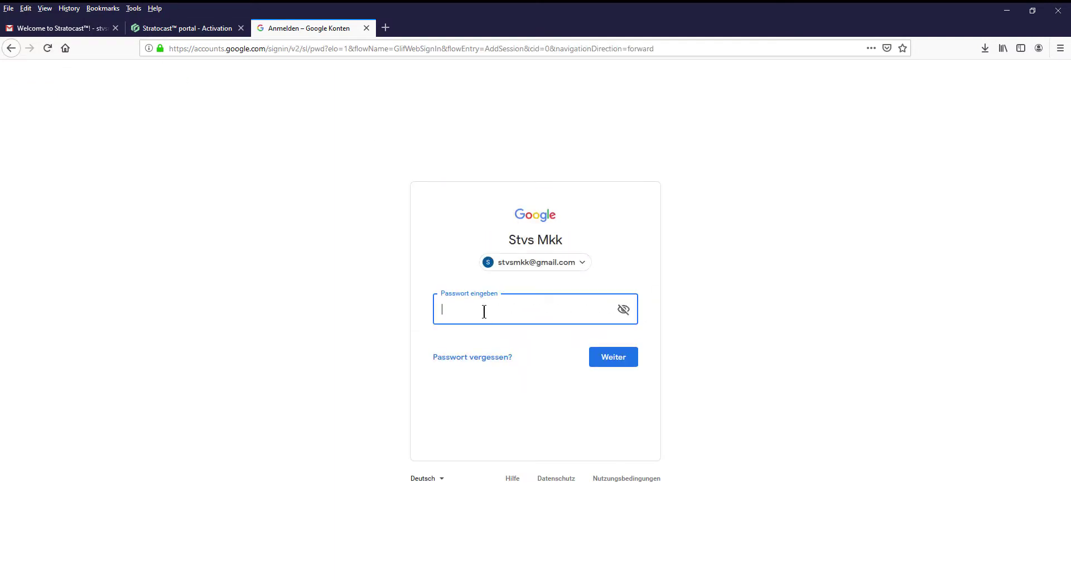
pyautogui.write('••••••••••')
pyautogui.click(606, 358)
pyautogui.click(547, 93)
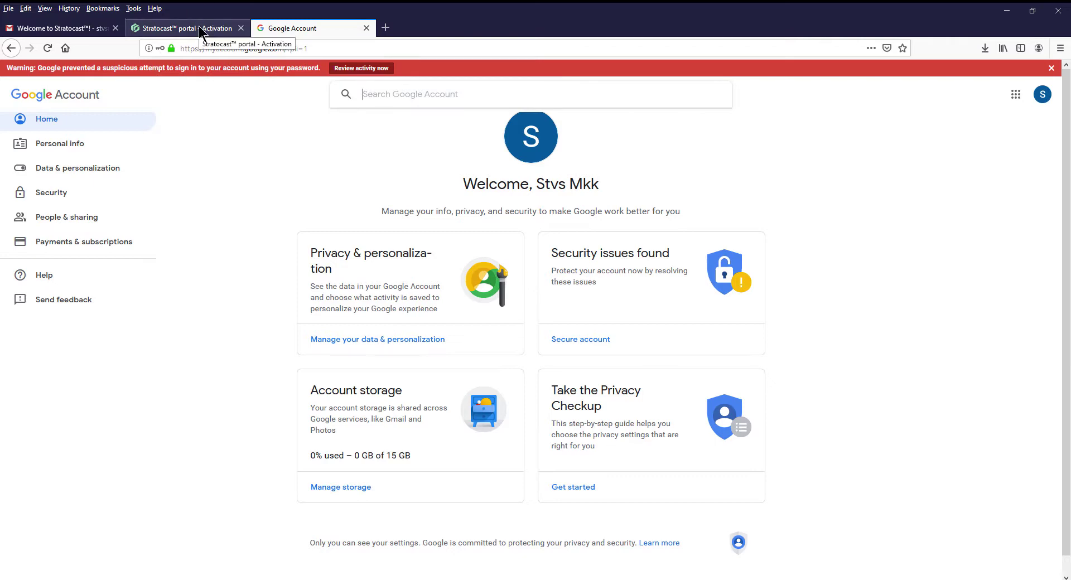
# Return to the Stratocast activation page and log on with the Google account
pyautogui.click(198, 27)
pyautogui.click(561, 415)
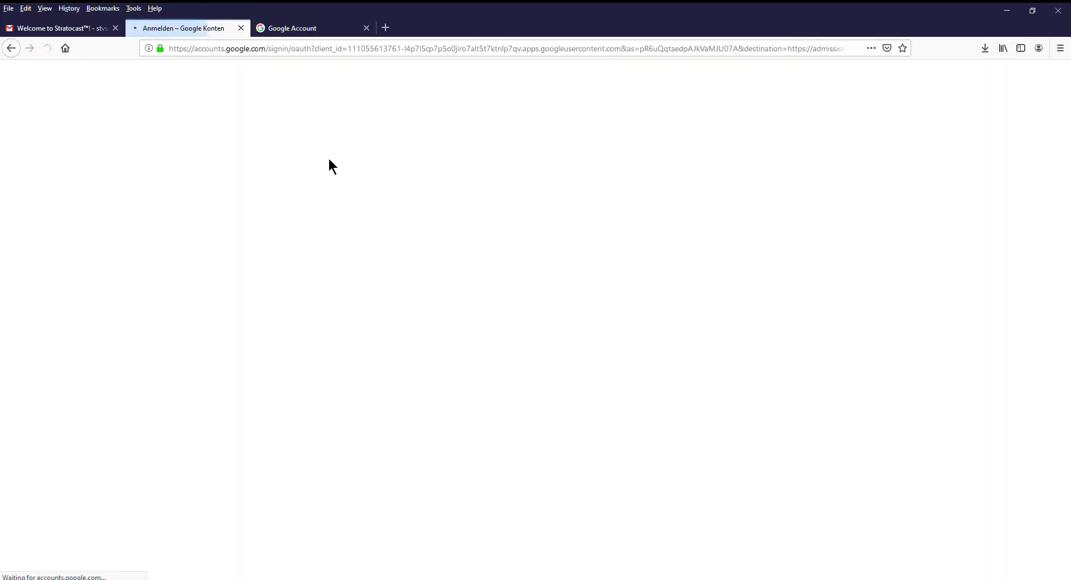
pyautogui.click(510, 323)
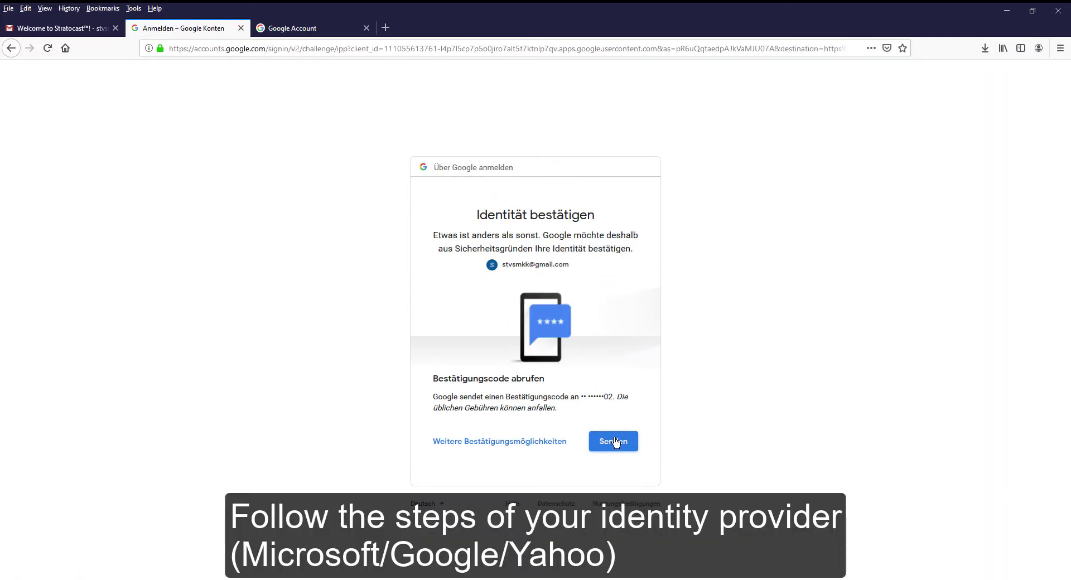
# Have Google send an SMS verification code and submit the six-digit code
pyautogui.click(613, 441)
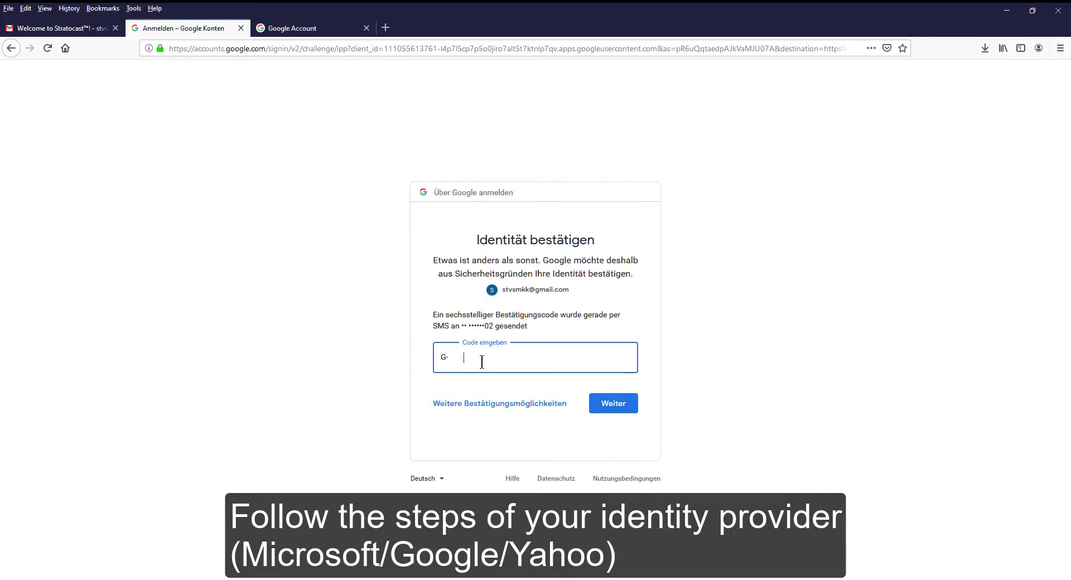
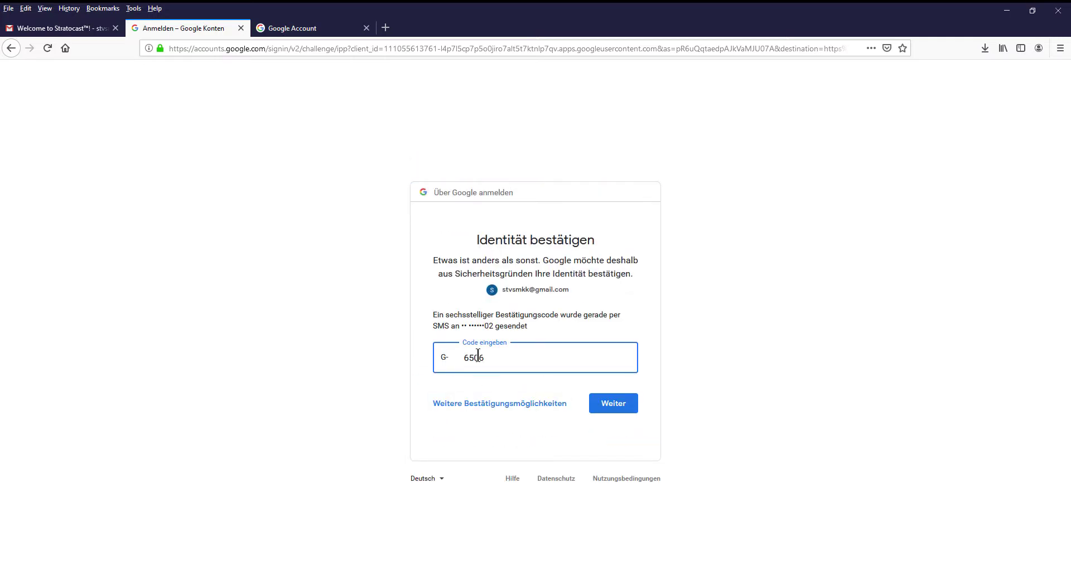
pyautogui.press('Return')
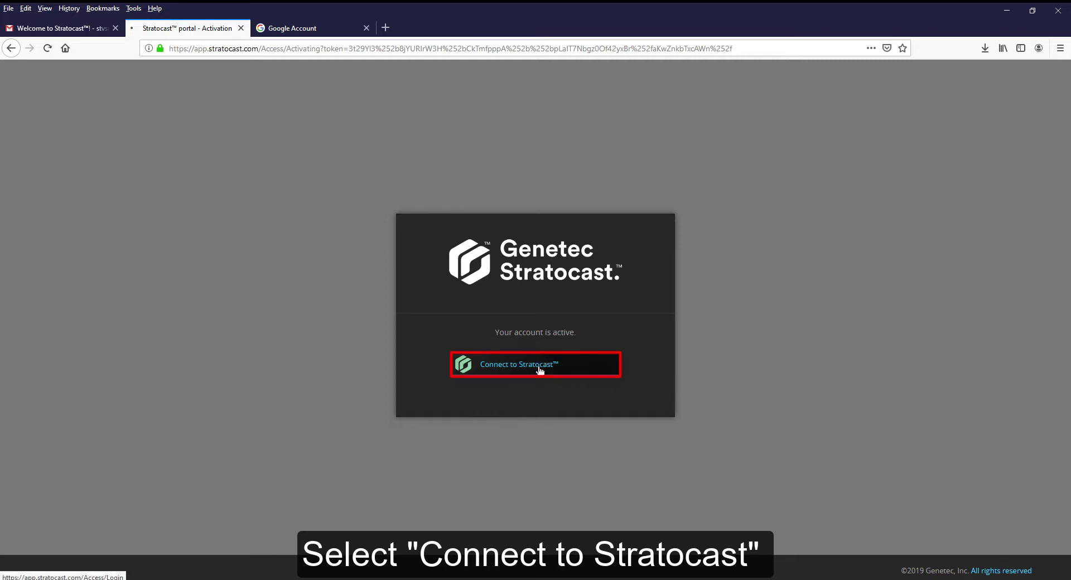
# Connect to Stratocast, then reopen the e-mail's activation link and connect again
pyautogui.click(539, 370)
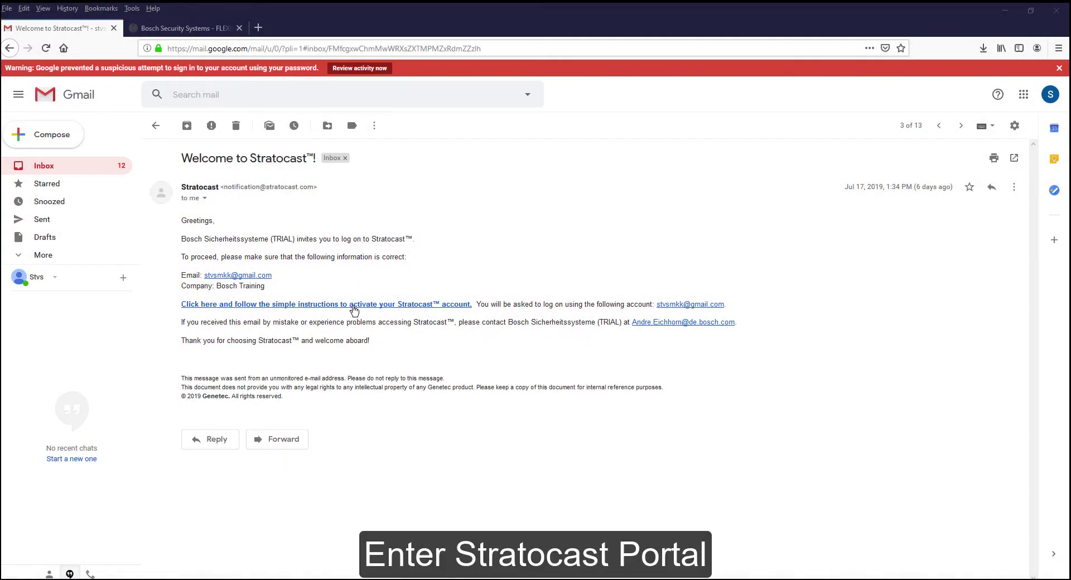
pyautogui.click(354, 305)
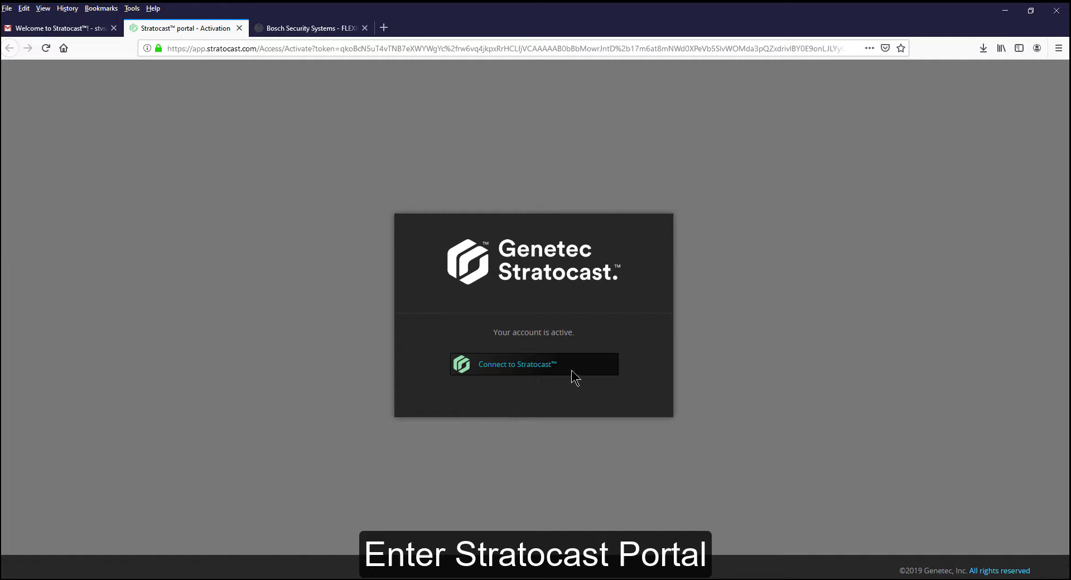
pyautogui.click(569, 368)
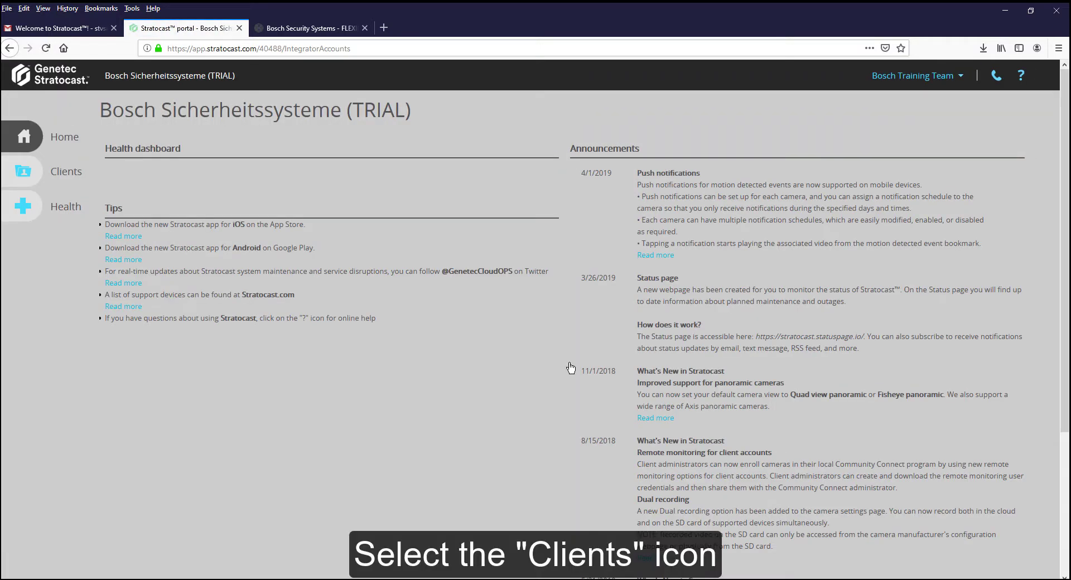
# Go to Clients and open the Bosch Training account's device list
pyautogui.click(23, 174)
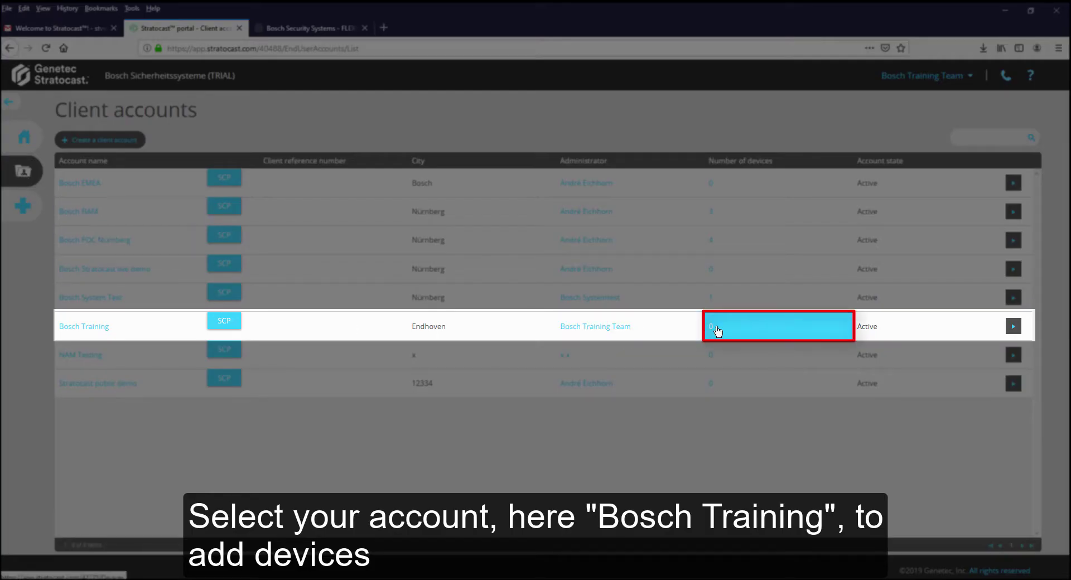
pyautogui.click(717, 330)
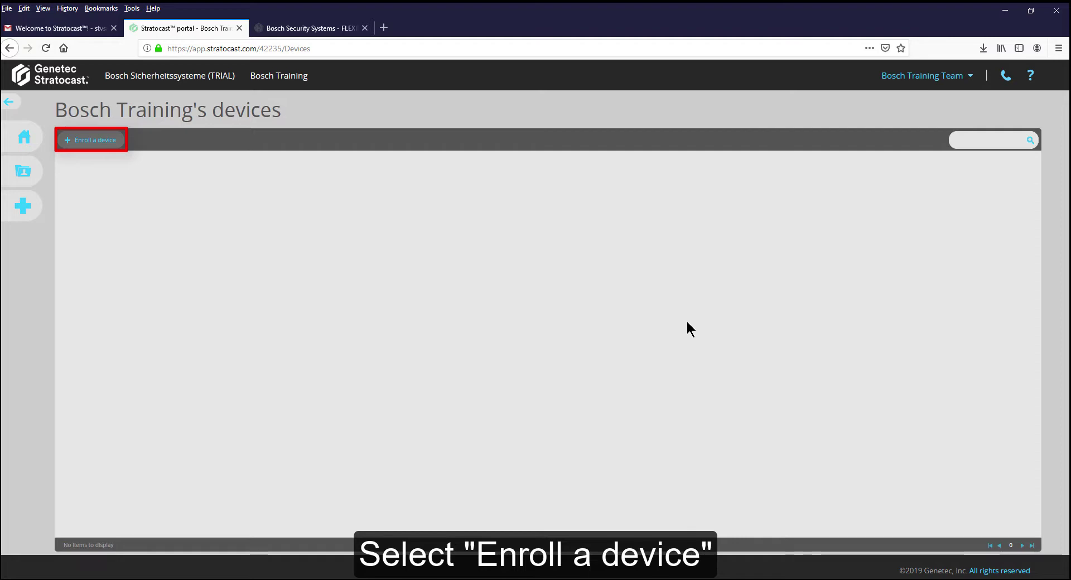
# Enroll a video unit named Parking_lot, keeping UTC+01:00 Amsterdam, with manufacturer Bosch
pyautogui.click(89, 141)
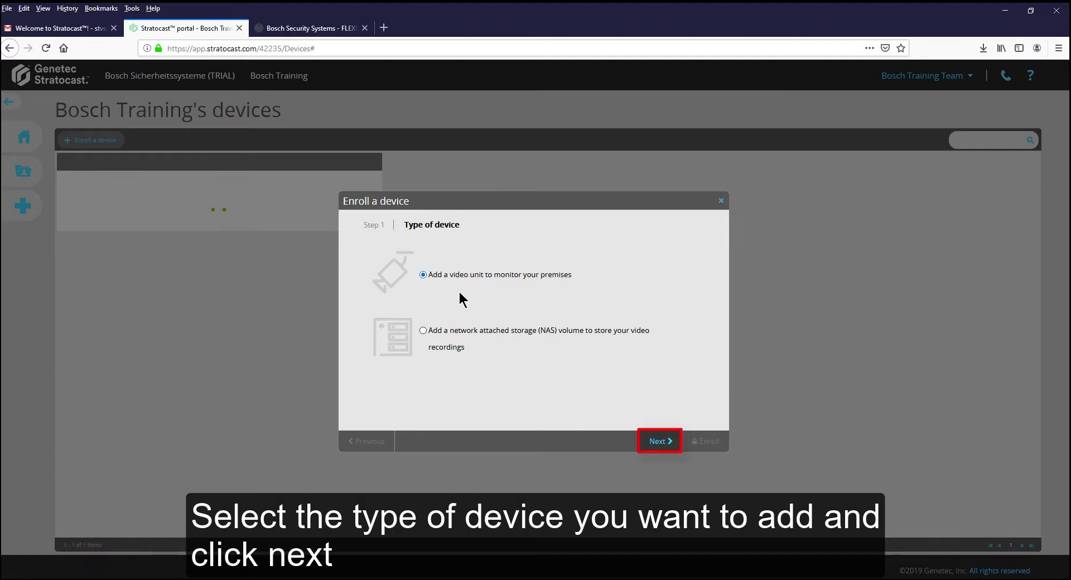
pyautogui.click(653, 441)
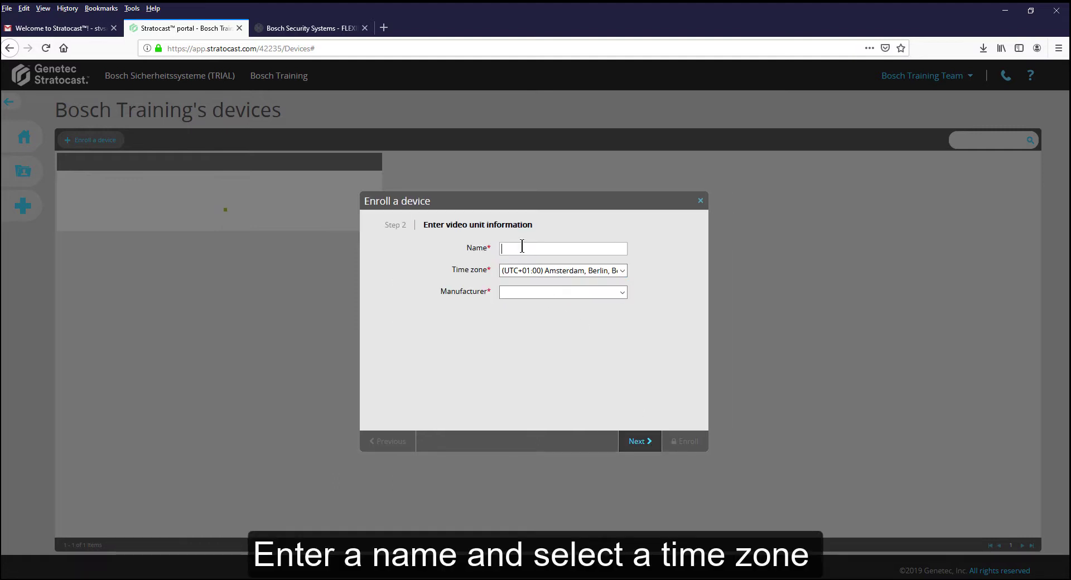
pyautogui.write('Parking_lot')
pyautogui.click(622, 270)
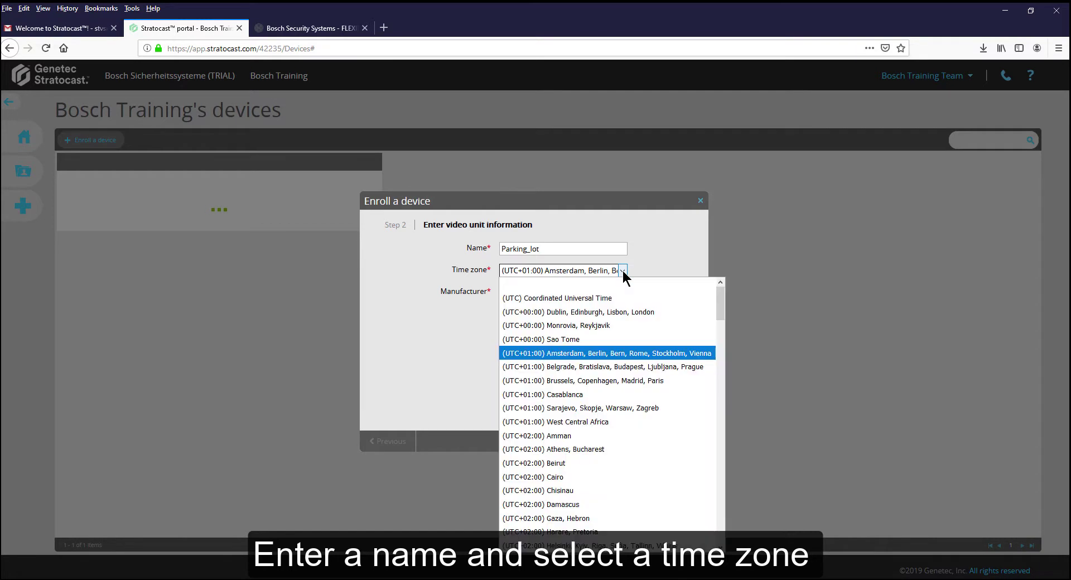
pyautogui.click(623, 270)
pyautogui.click(622, 292)
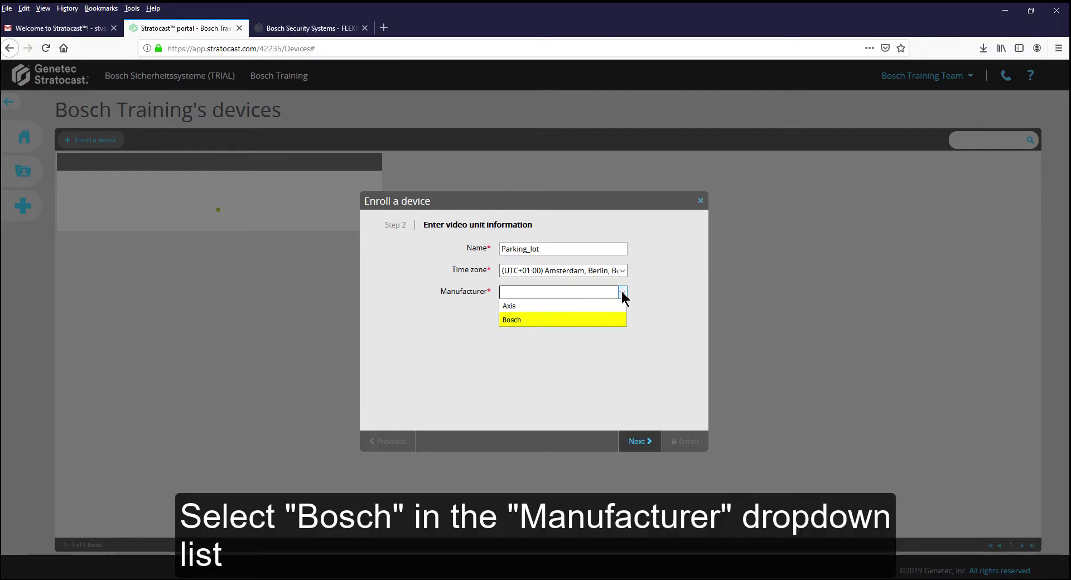
pyautogui.click(590, 321)
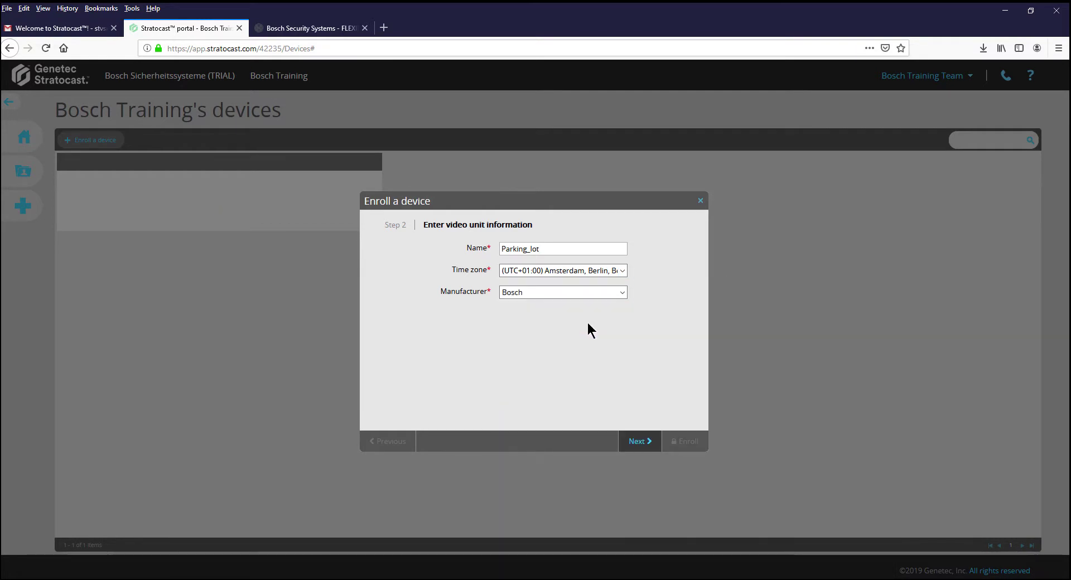
pyautogui.click(646, 449)
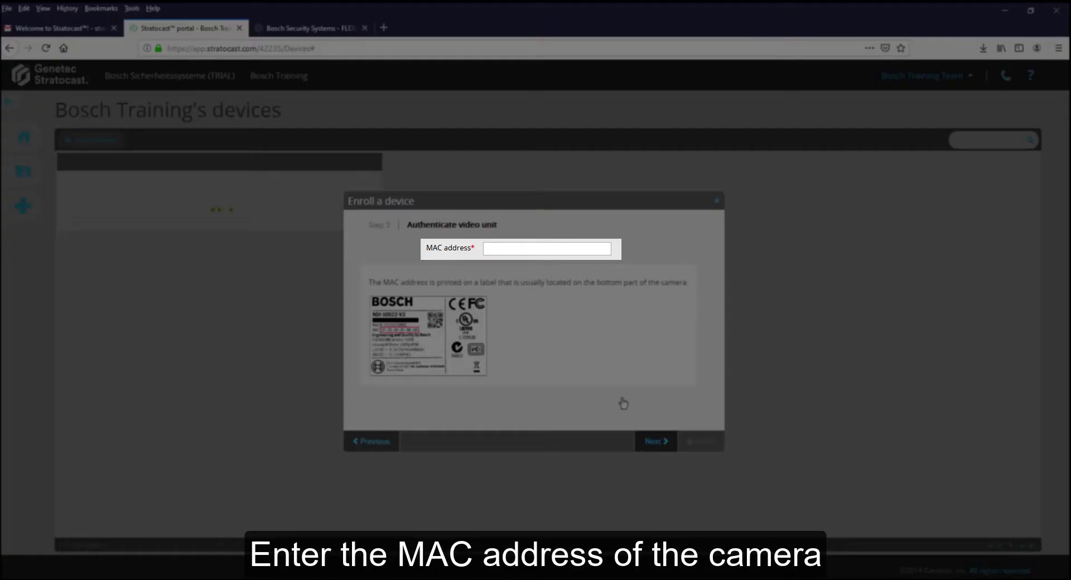
# Enter MAC address 00075F7CBBBC and create the Parking_lot device to get its activation code
pyautogui.click(488, 249)
pyautogui.write('00075')
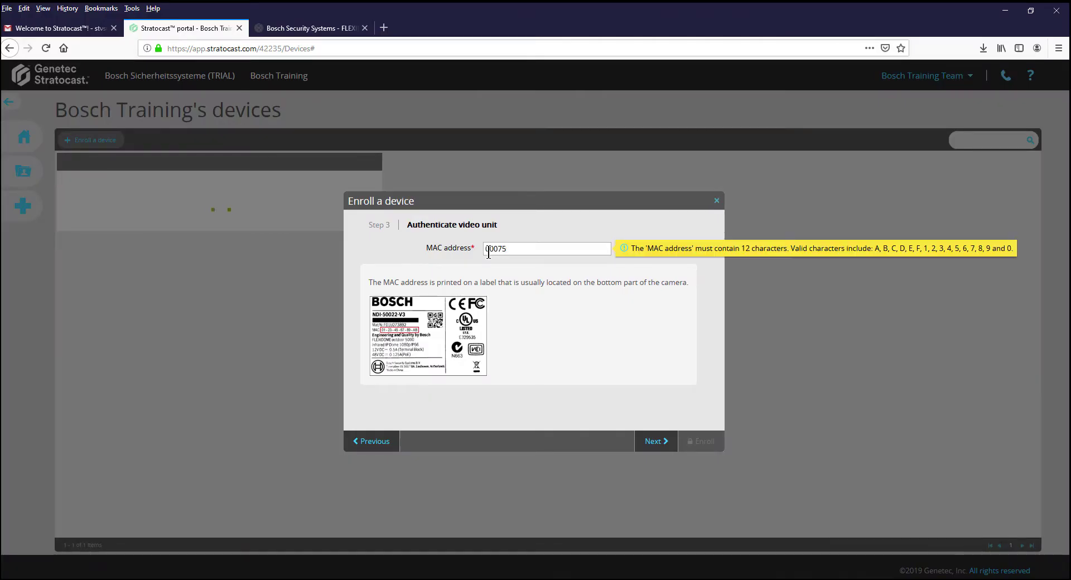
pyautogui.write('FBBBC')
pyautogui.write('7CBBBC')
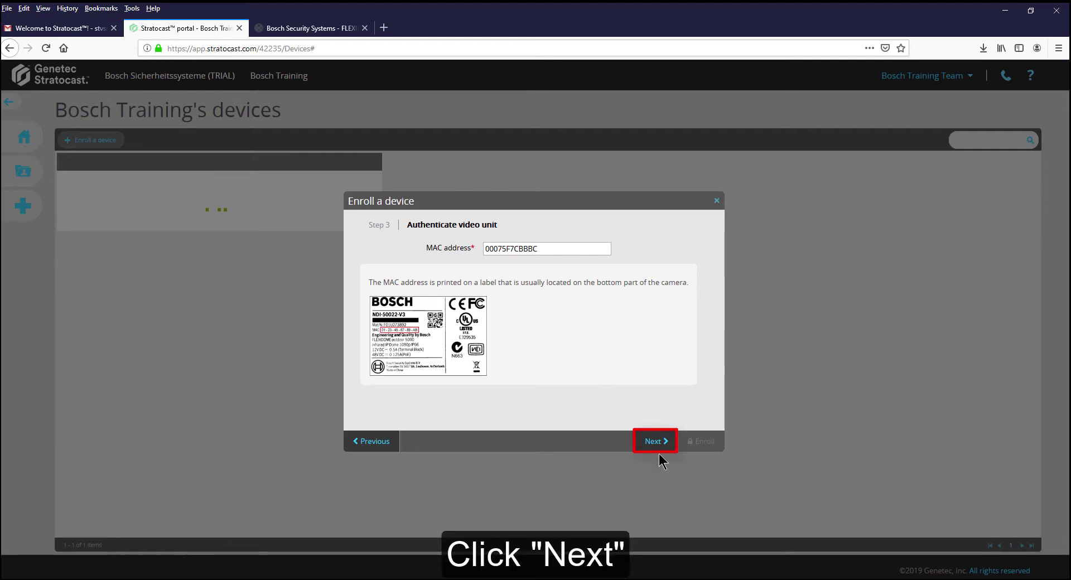
pyautogui.click(652, 442)
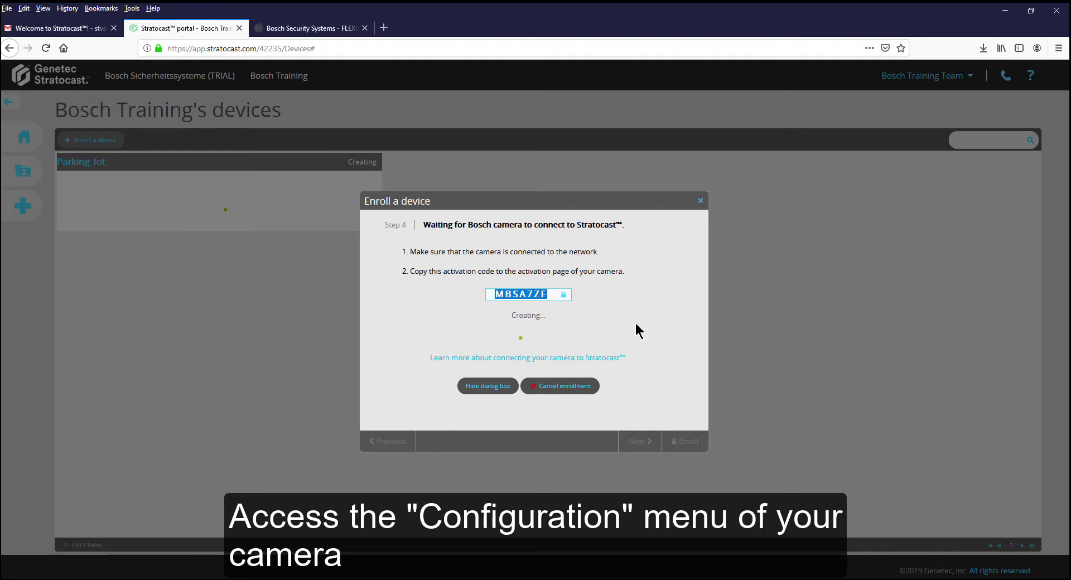
# Open the Bosch camera's Network > Advanced configuration page
pyautogui.click(328, 31)
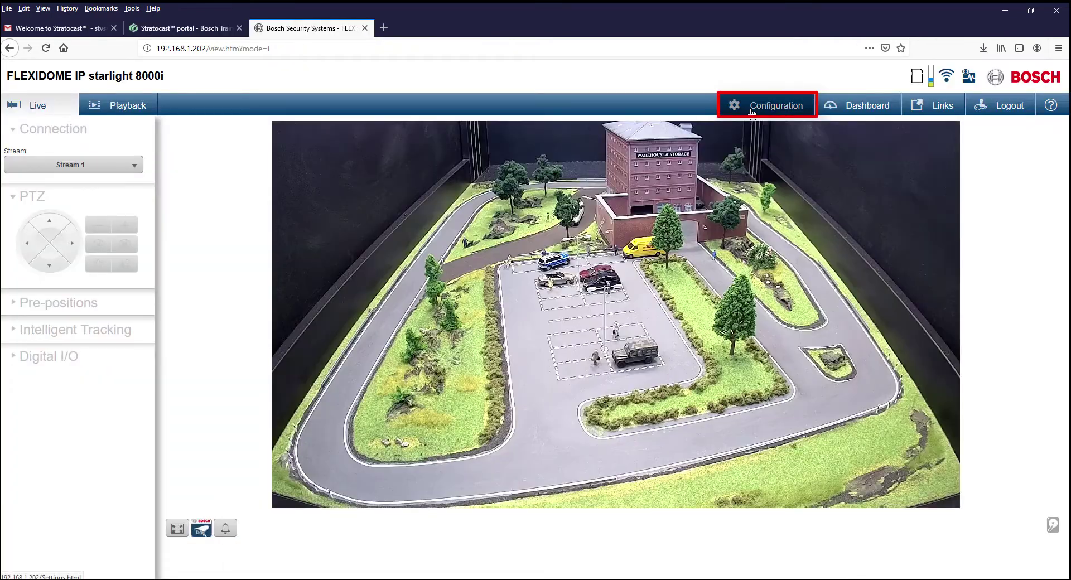
pyautogui.click(751, 111)
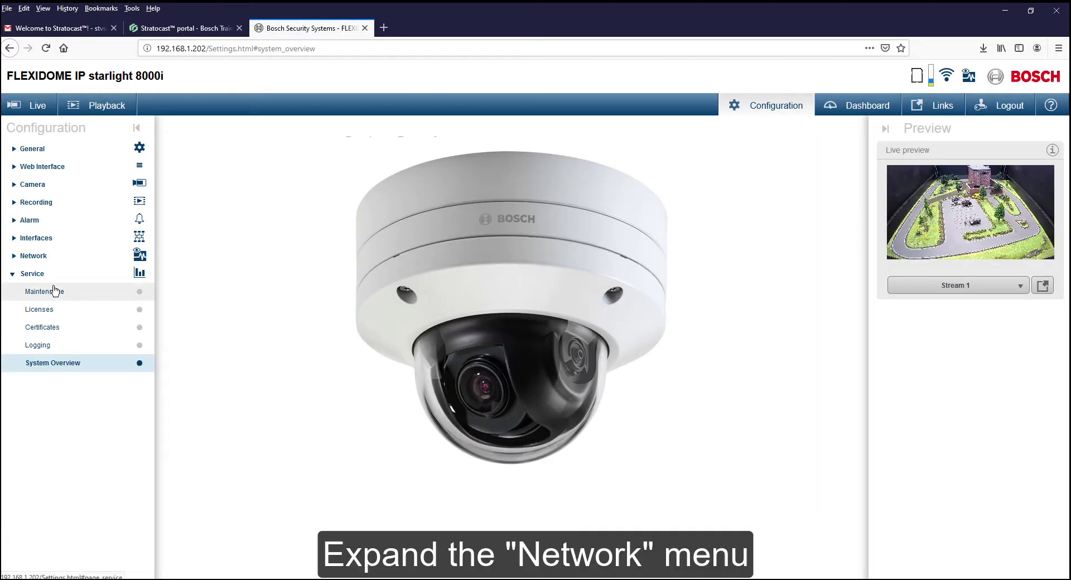
pyautogui.click(40, 256)
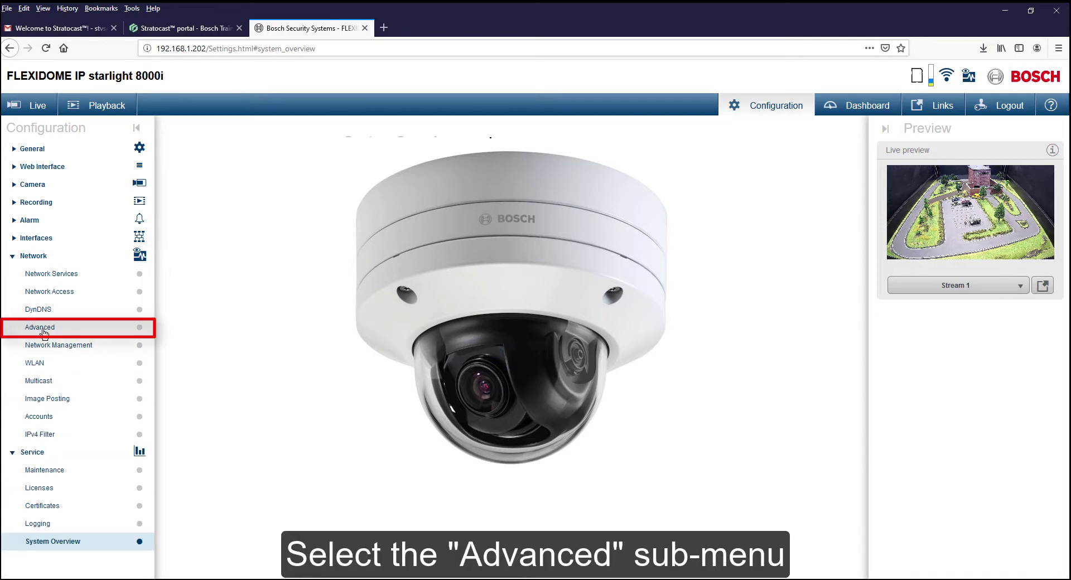
pyautogui.click(44, 329)
# Paste the Stratocast activation code as the registration code, register, and return to Stratocast
pyautogui.click(493, 305)
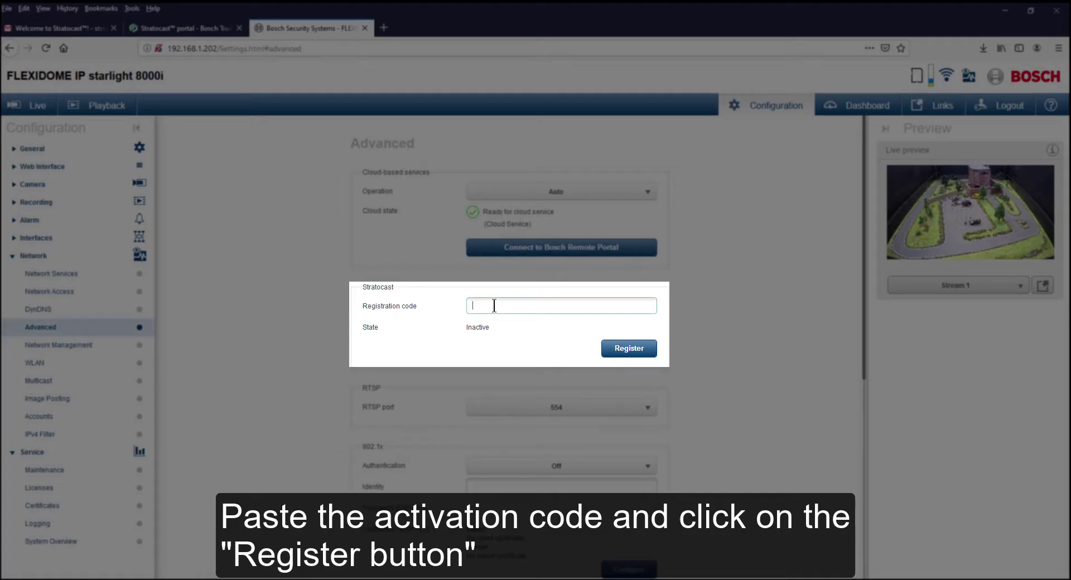
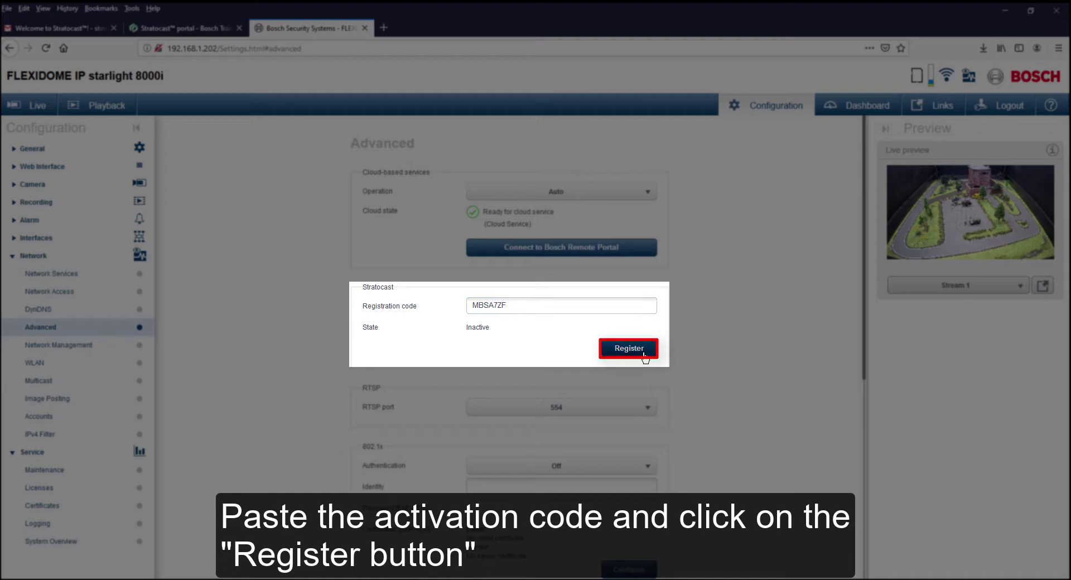
pyautogui.click(644, 356)
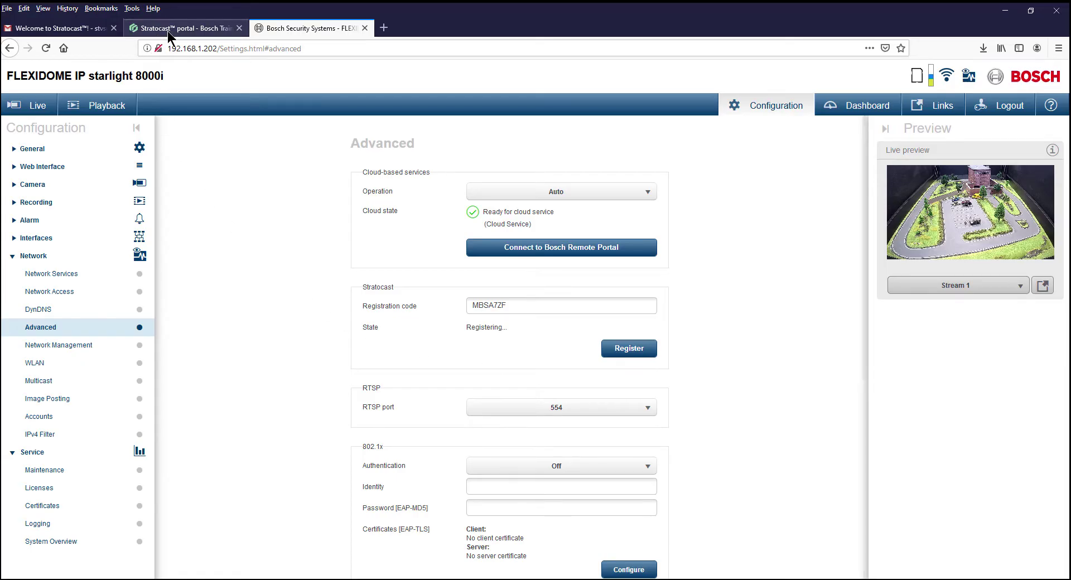
pyautogui.click(168, 31)
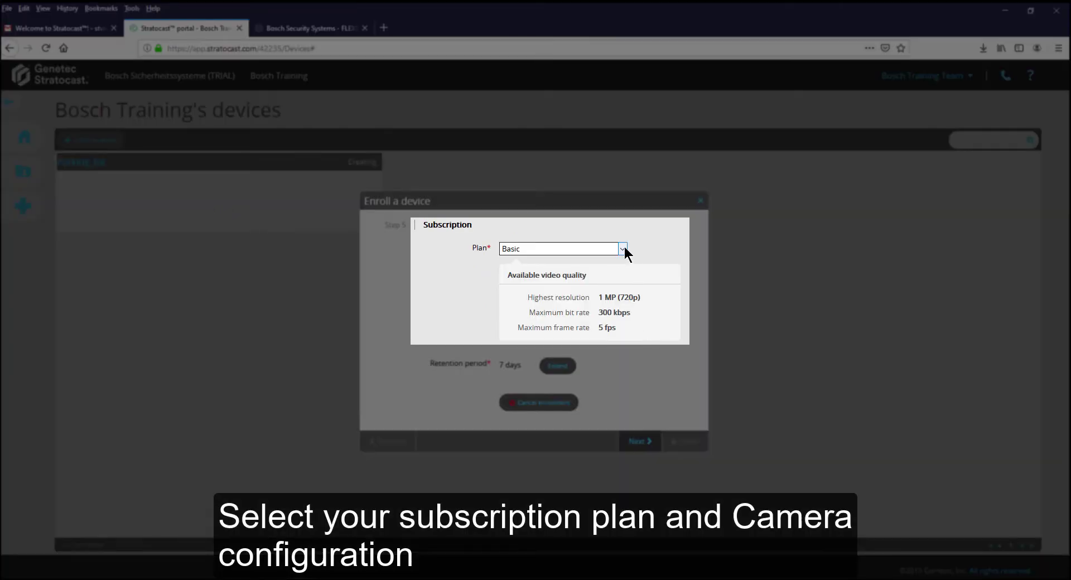
# Switch the subscription to the Premium plan (1080p, 1200 kbps, 15 fps) and continue
pyautogui.click(623, 249)
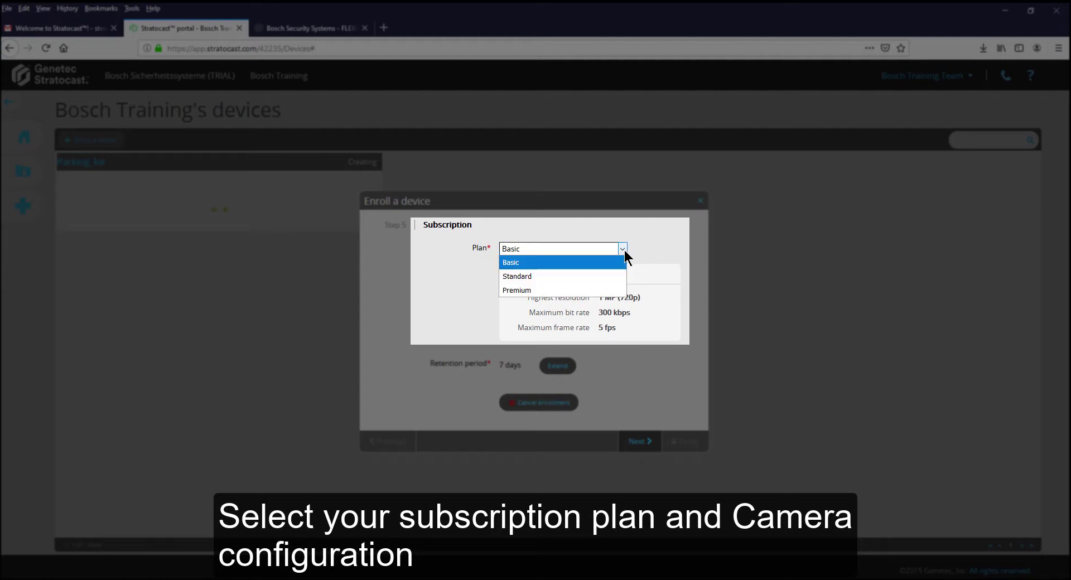
pyautogui.click(539, 290)
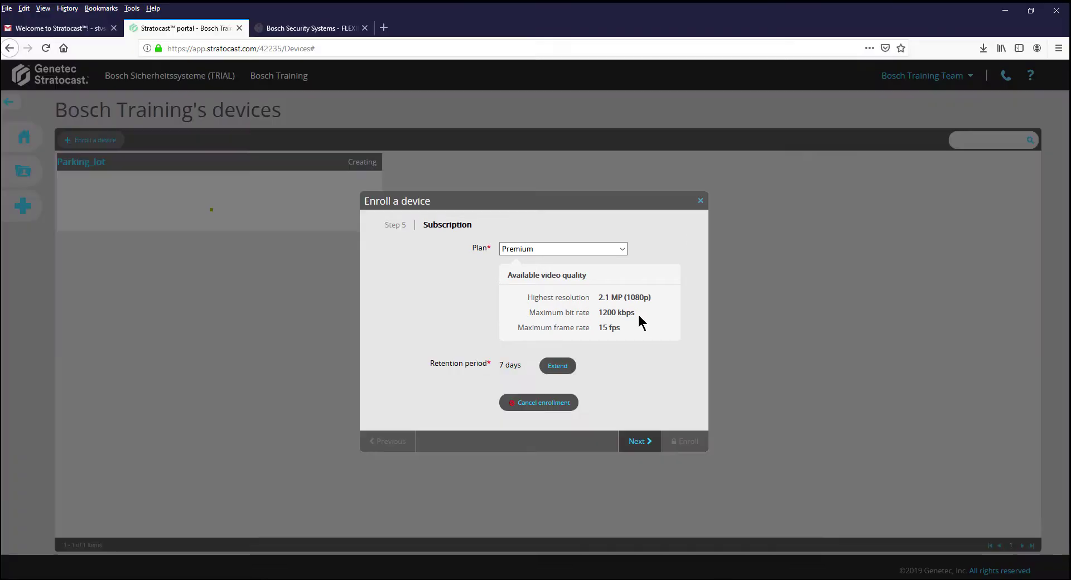
pyautogui.click(635, 442)
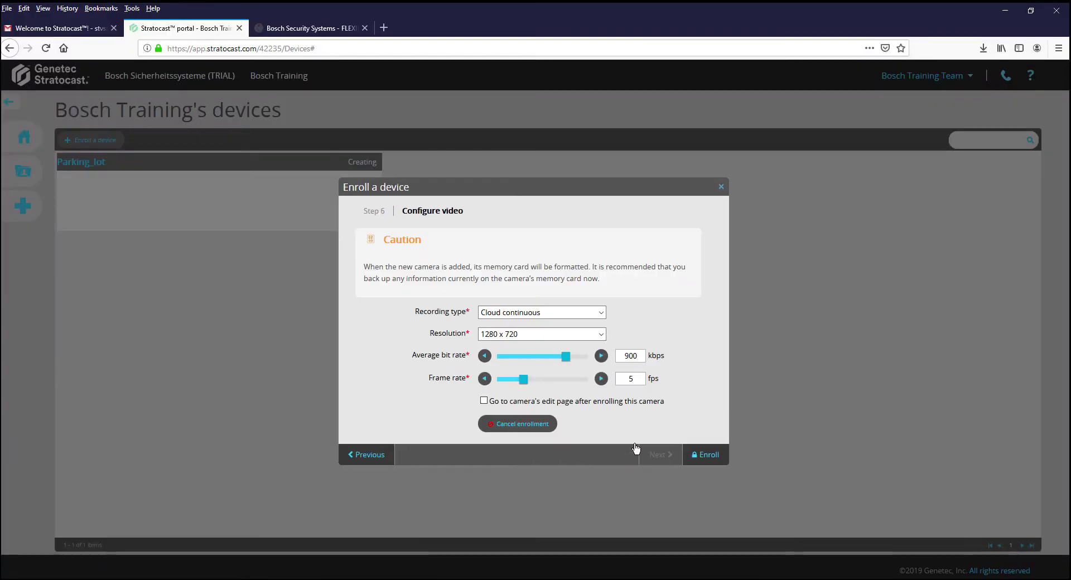
# Enroll with Cloud continuous, 1280 x 720, about 901 kbps and 10 fps; verify Connected
pyautogui.click(601, 314)
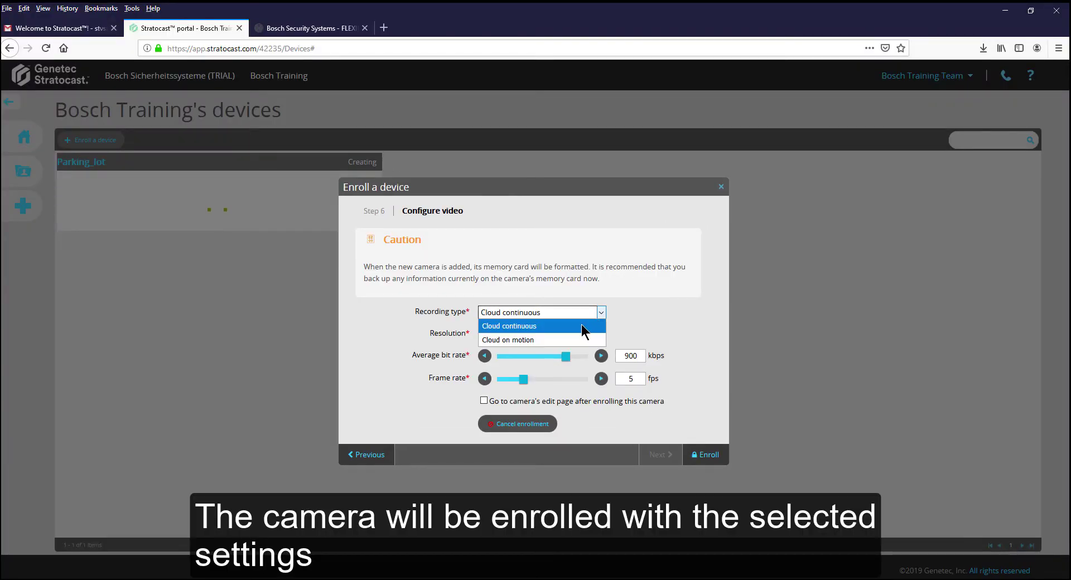
pyautogui.click(581, 323)
pyautogui.click(601, 334)
pyautogui.click(601, 335)
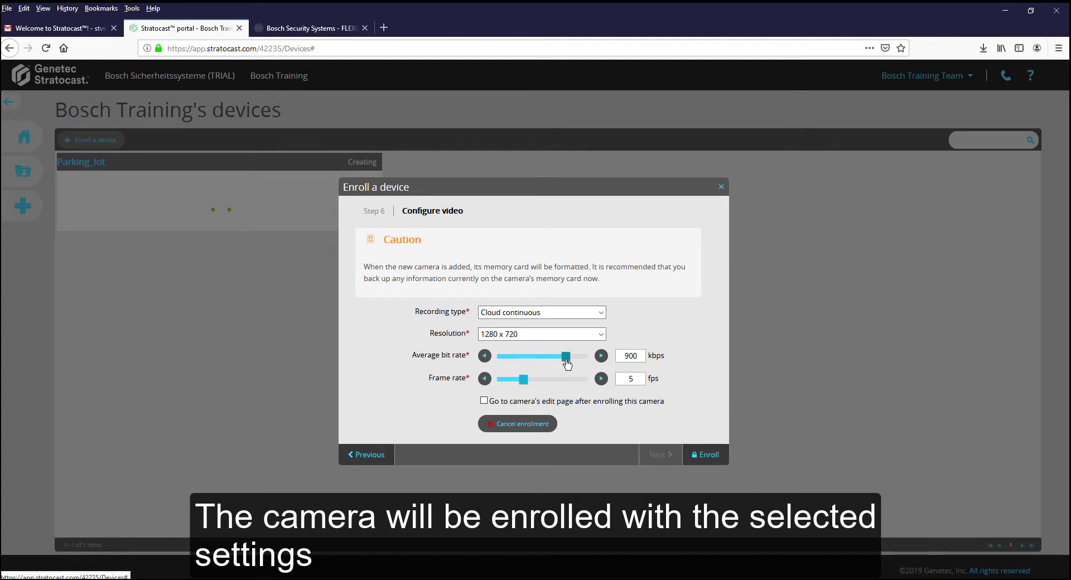
pyautogui.moveTo(566, 357); pyautogui.dragTo(556, 380)
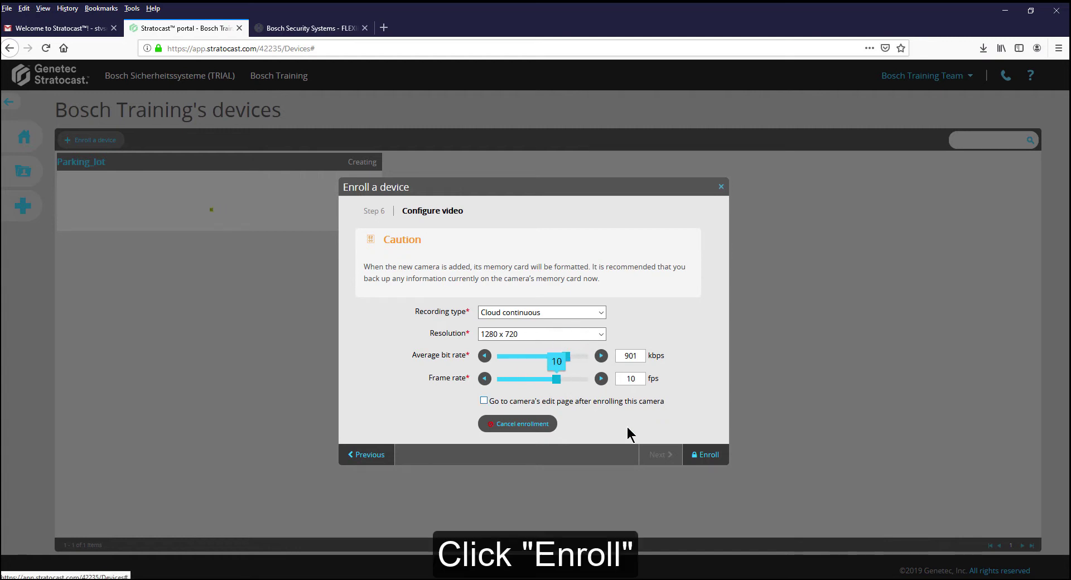
pyautogui.click(708, 455)
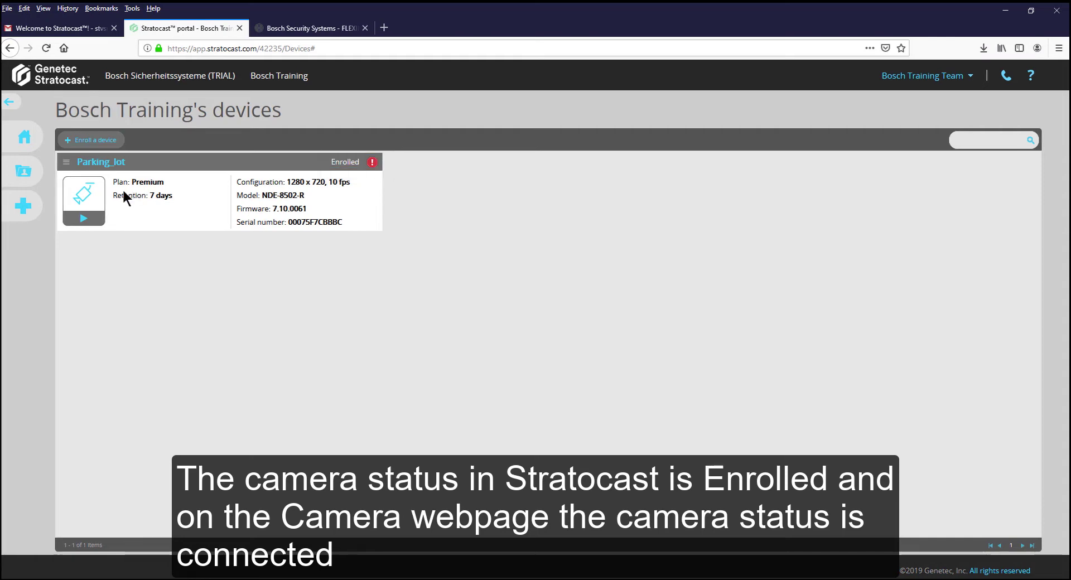
pyautogui.click(309, 29)
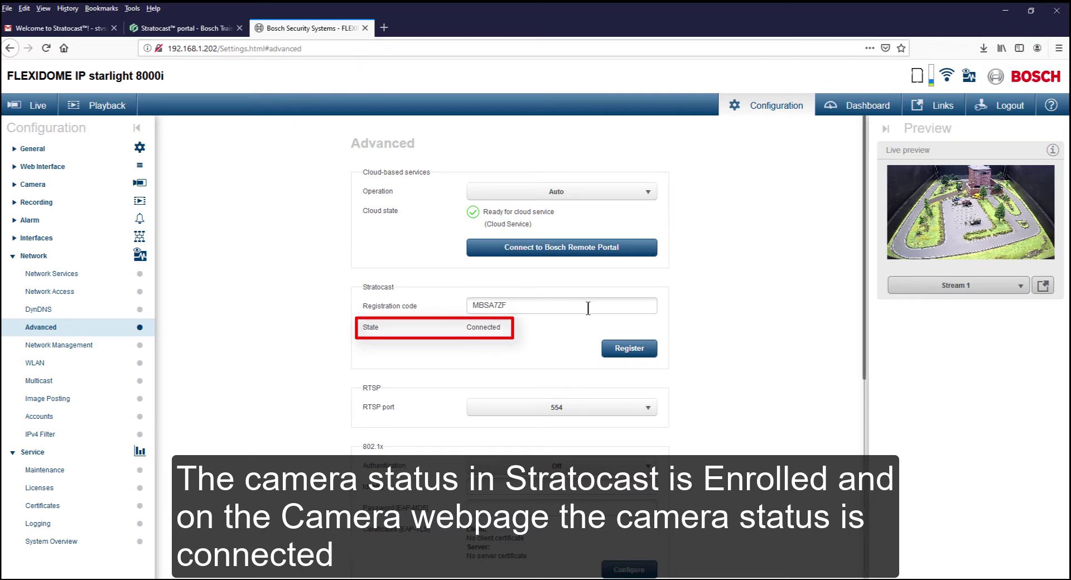
# Select the registration code in the camera's web interface, then deselect it
pyautogui.click(528, 308)
pyautogui.doubleClick(475, 306)
pyautogui.click(241, 196)
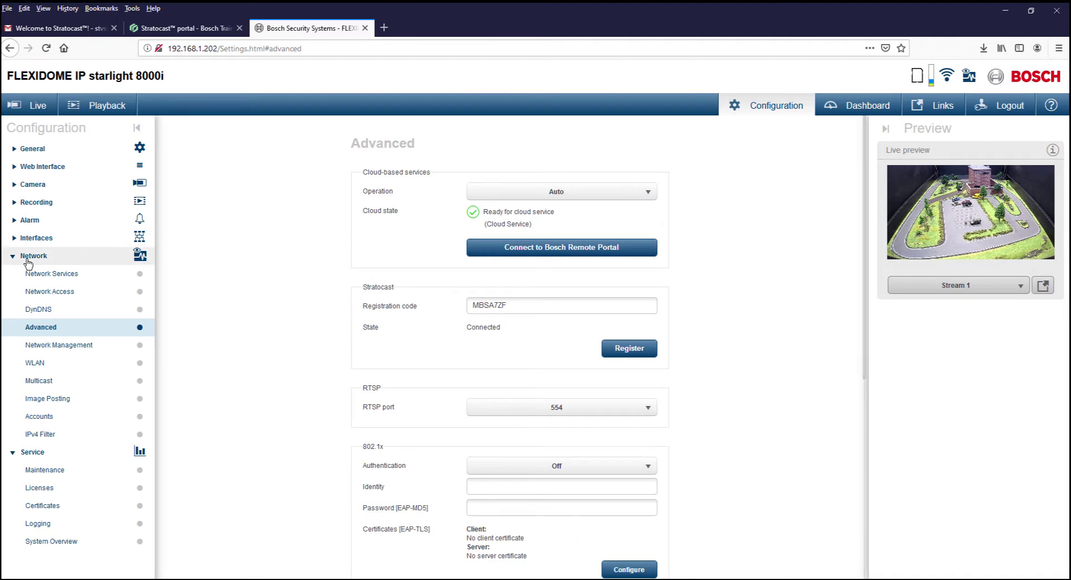
# Confirm Camera > Encoder Streams shows Stream 1 on the 1: Stratocast profile, then return to Stratocast devices
pyautogui.click(15, 186)
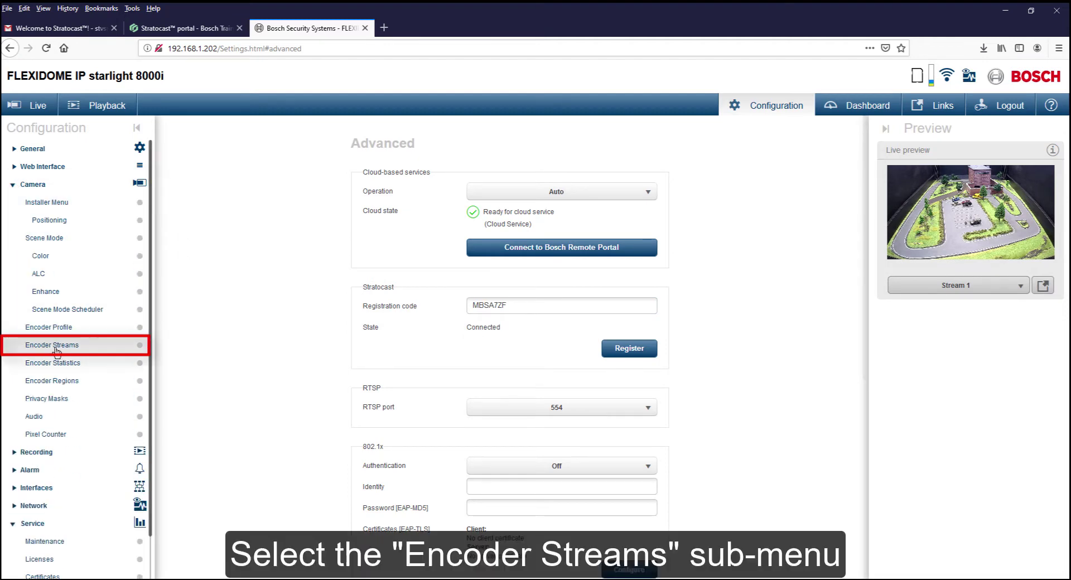
pyautogui.click(55, 347)
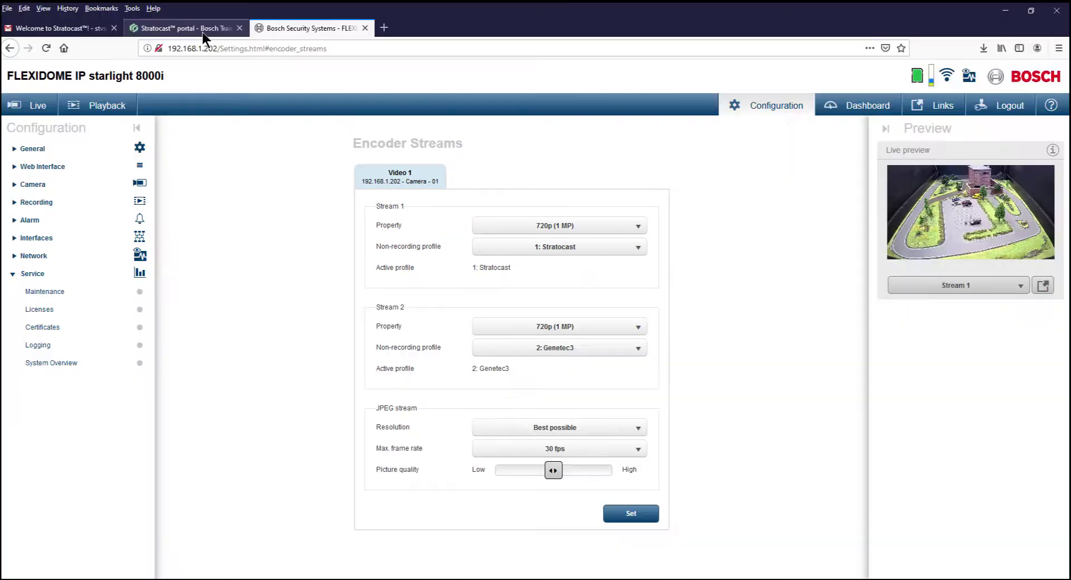
pyautogui.click(203, 31)
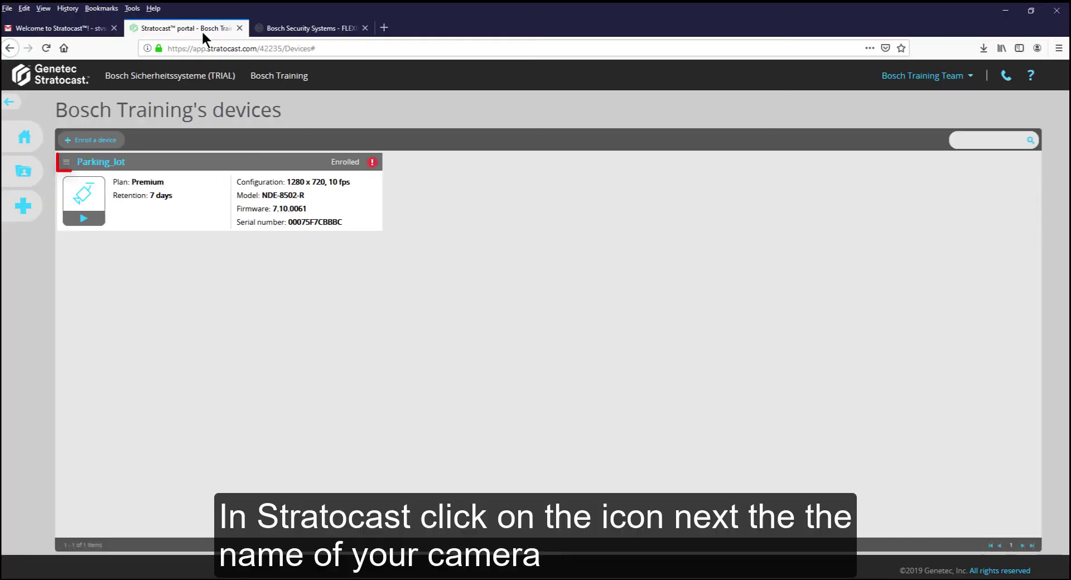
# Open Parking_lot's edit settings and keep the Premium subscription plan
pyautogui.click(65, 163)
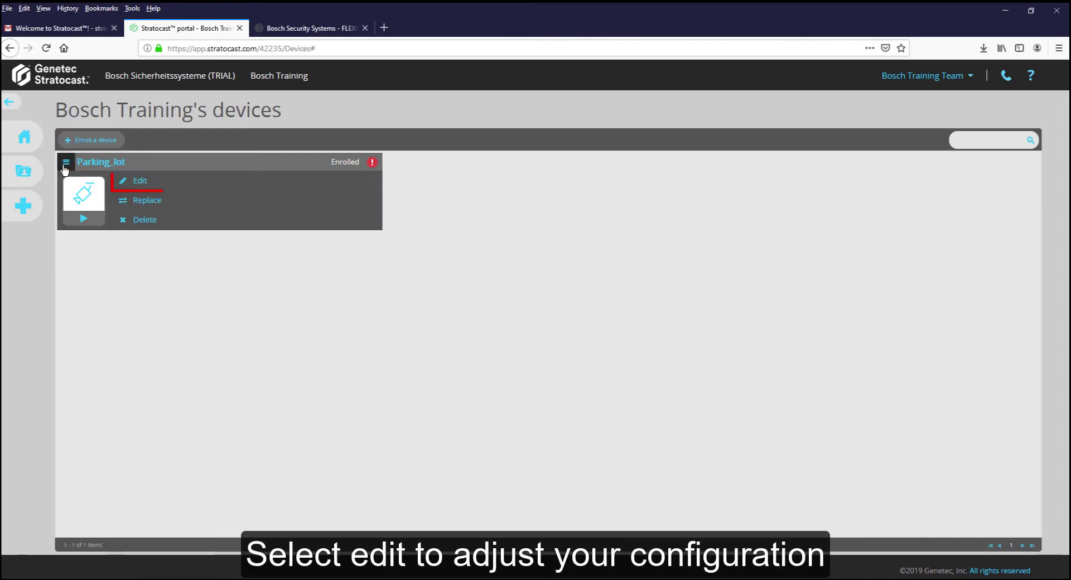
pyautogui.click(141, 181)
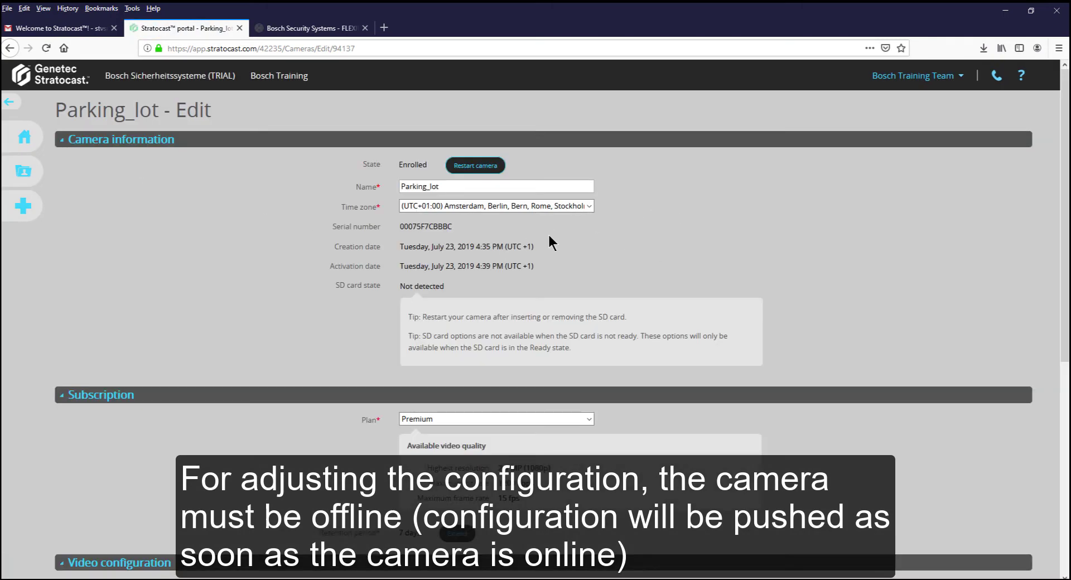
pyautogui.scroll(-5, 554, 240)
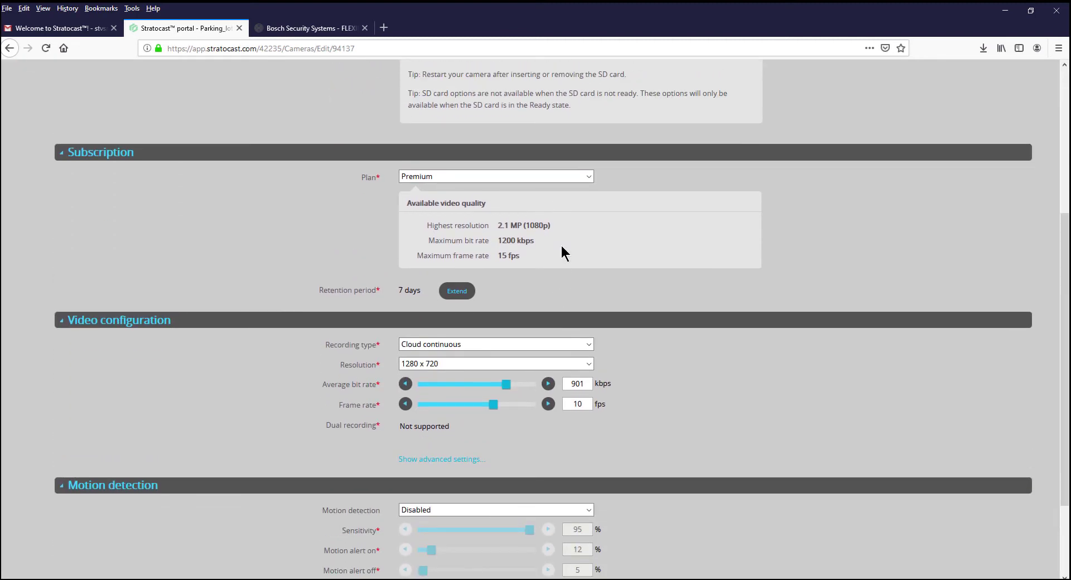
pyautogui.click(452, 192)
pyautogui.click(519, 212)
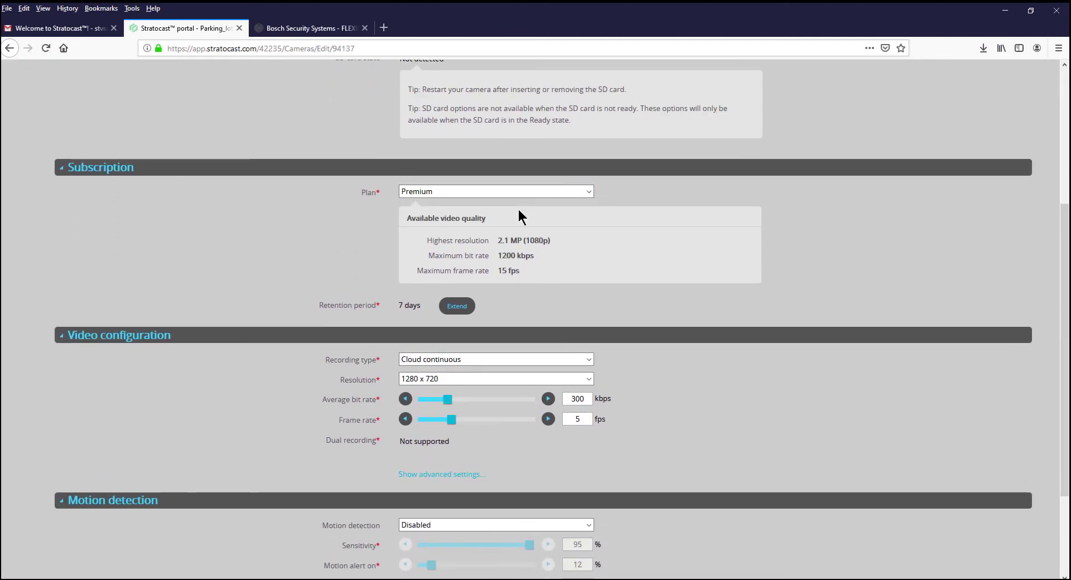
# Keep 1280 x 720 resolution with 300 kbps and 5 fps, scrolling down to Save
pyautogui.scroll(-3, 518, 215)
pyautogui.click(589, 265)
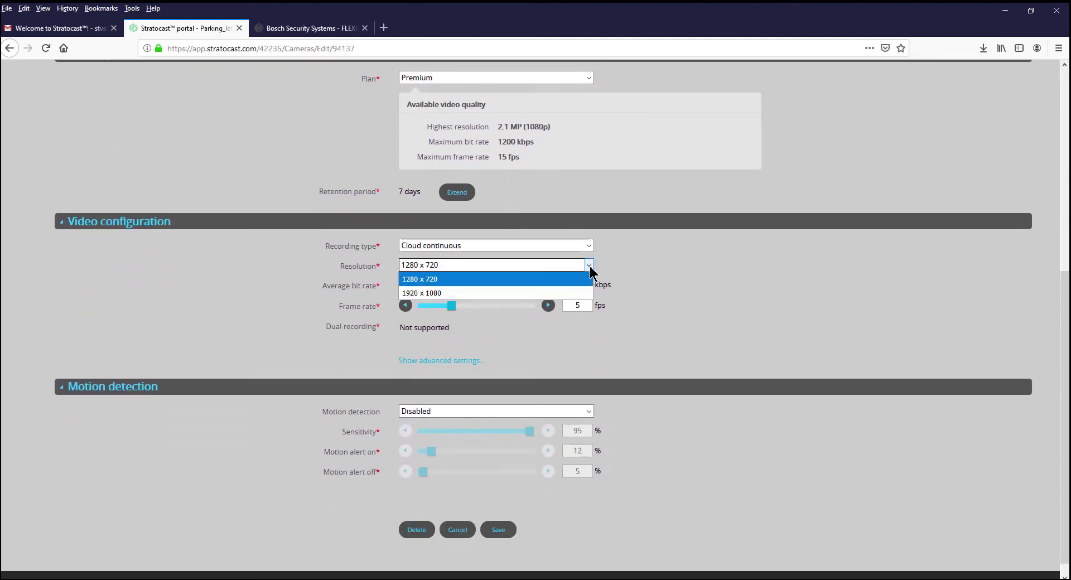
pyautogui.click(590, 268)
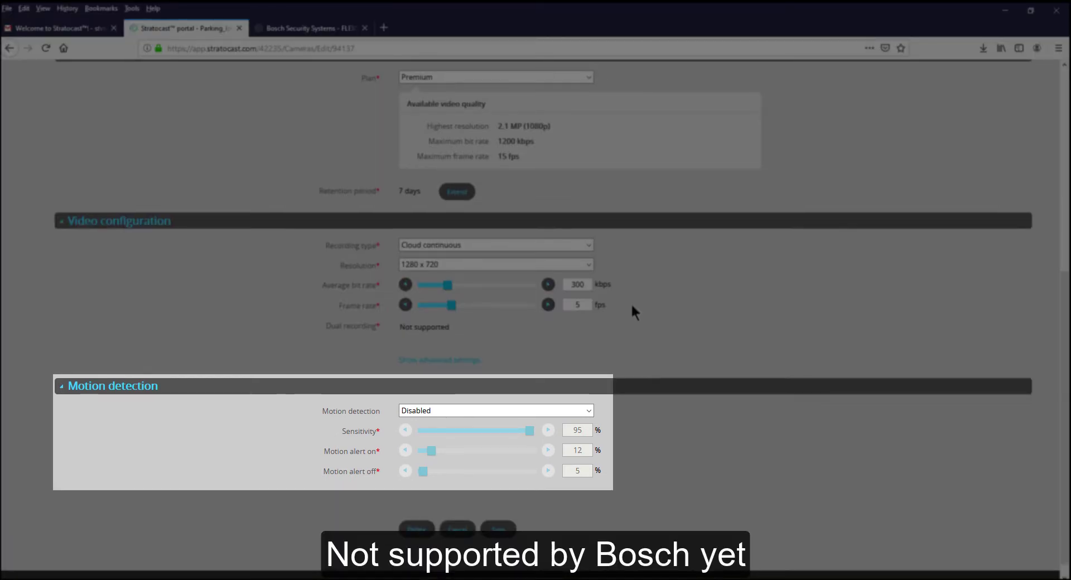
pyautogui.scroll(-1, 632, 311)
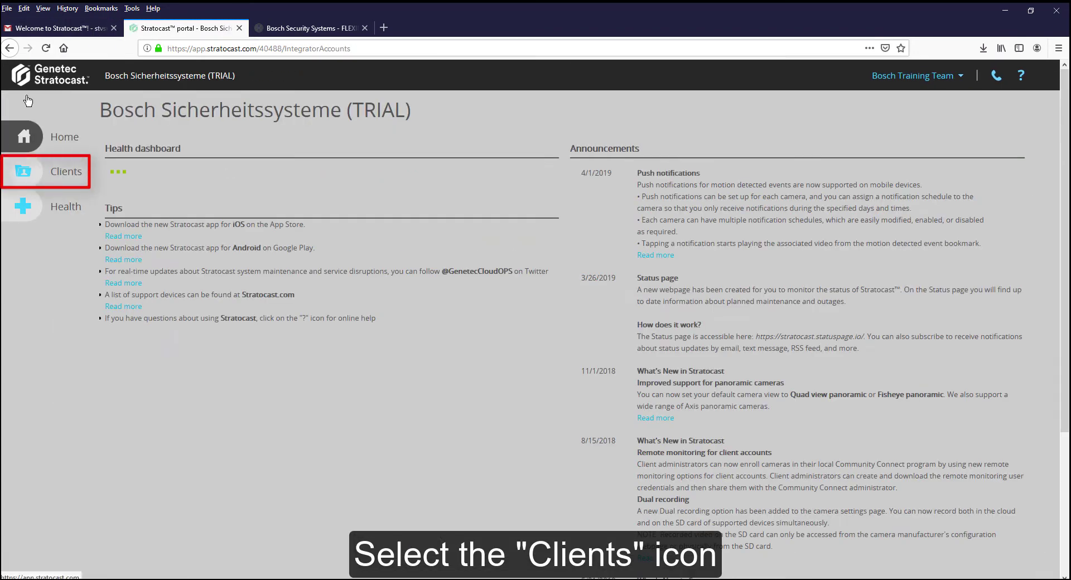
# Open the Bosch Training client's dashboard and start the Parking_lot camera's live view
pyautogui.click(23, 175)
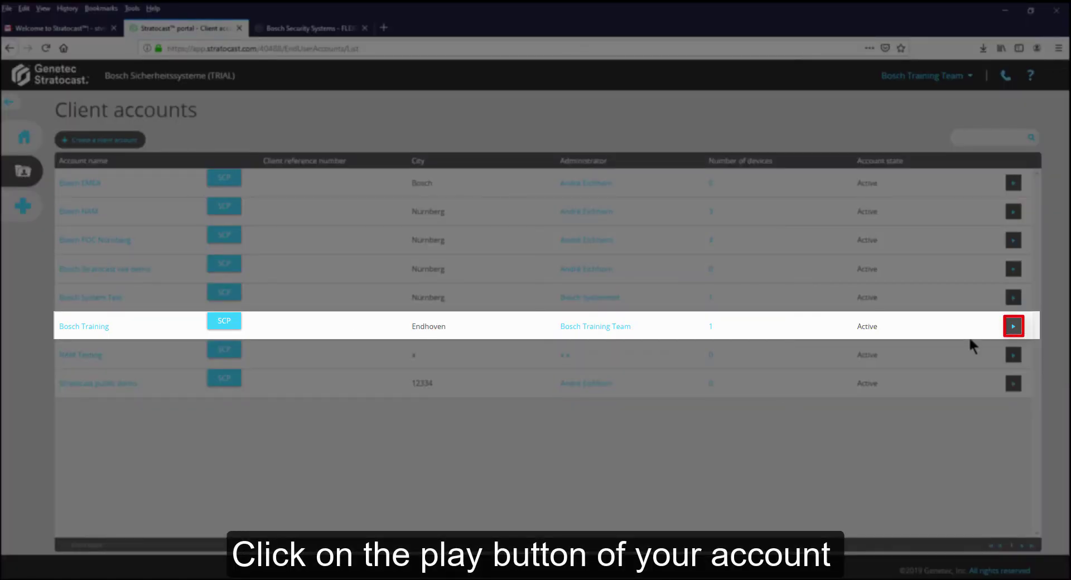
pyautogui.click(1013, 327)
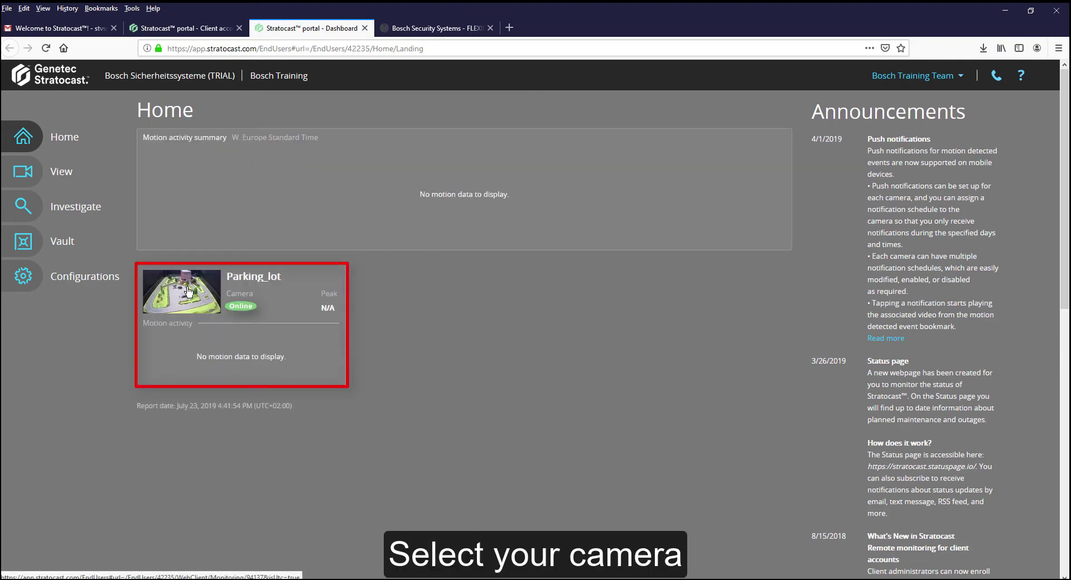
pyautogui.click(189, 291)
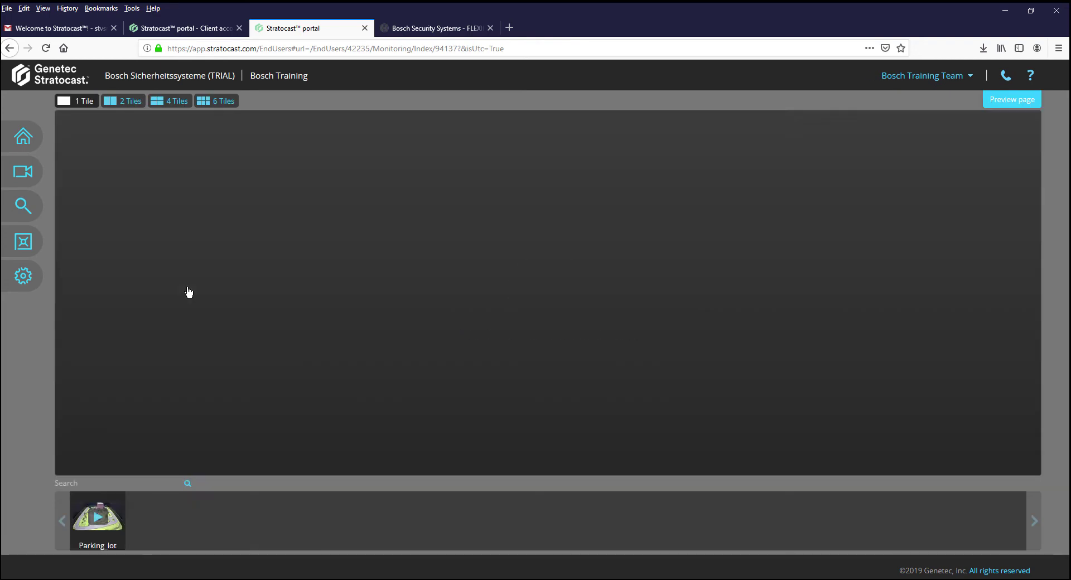